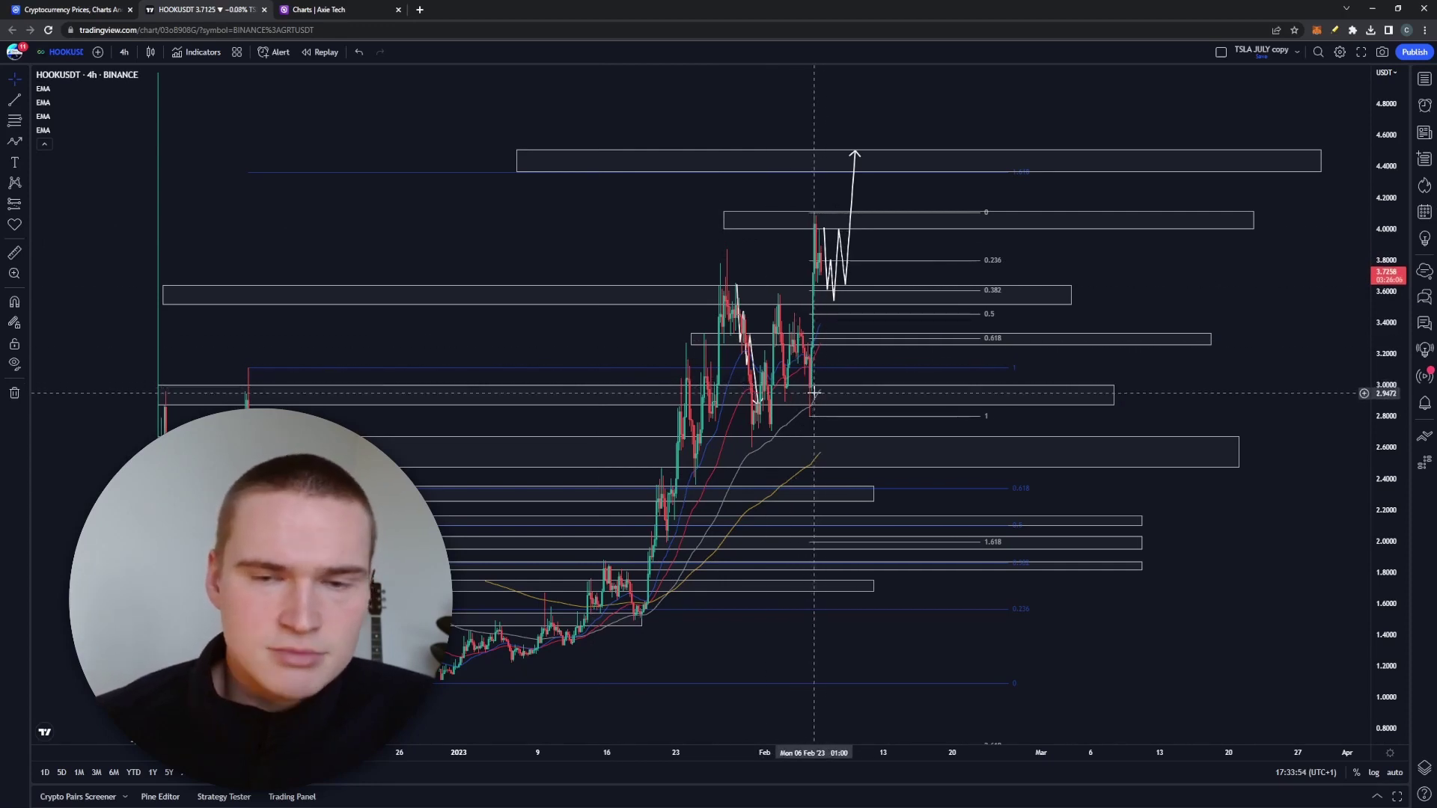
# Search 'hook' on CoinMarketCap and show Hooked Protocol's Markets list, led by Binance HOOK/USDT.
pyautogui.click(828, 349)
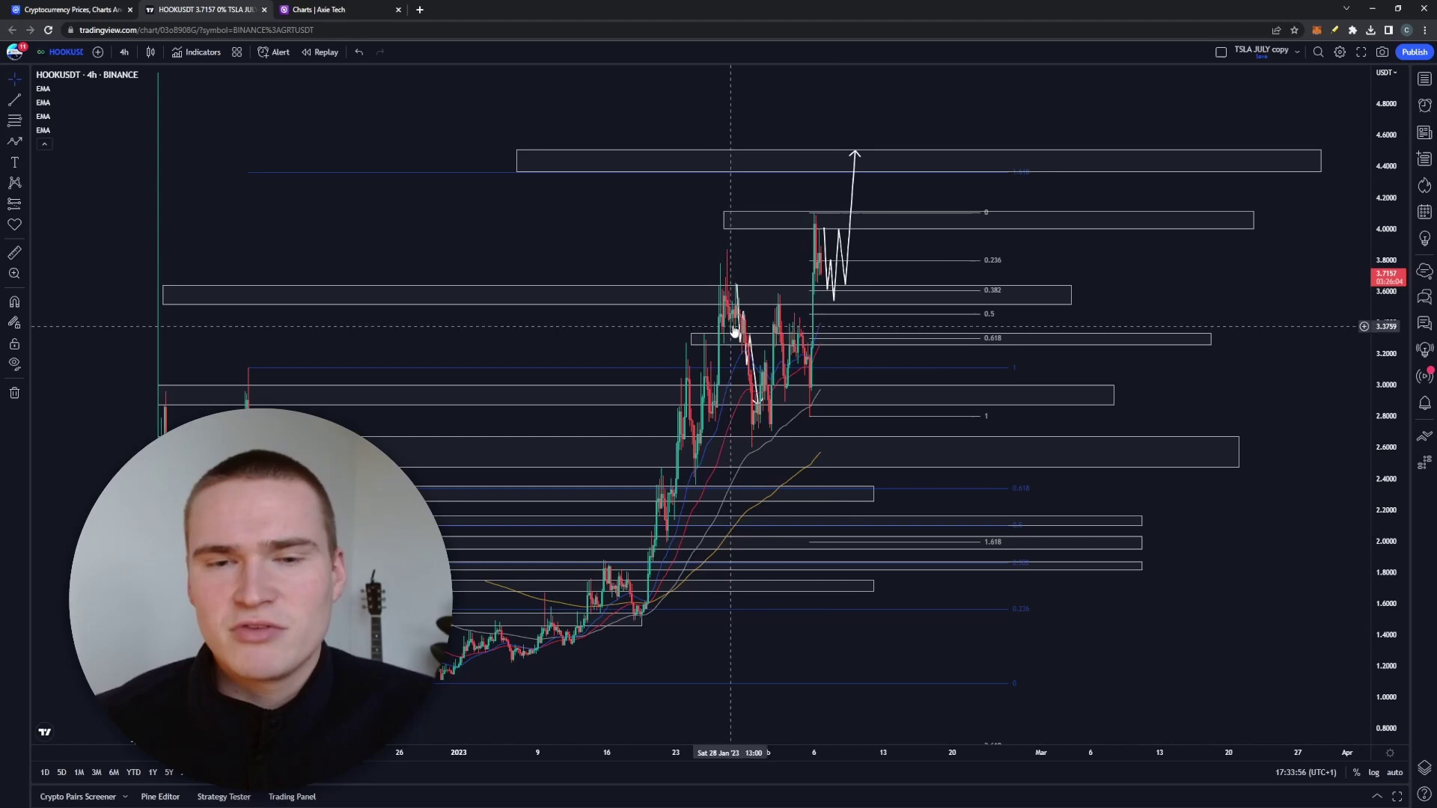
pyautogui.click(72, 9)
pyautogui.click(1014, 91)
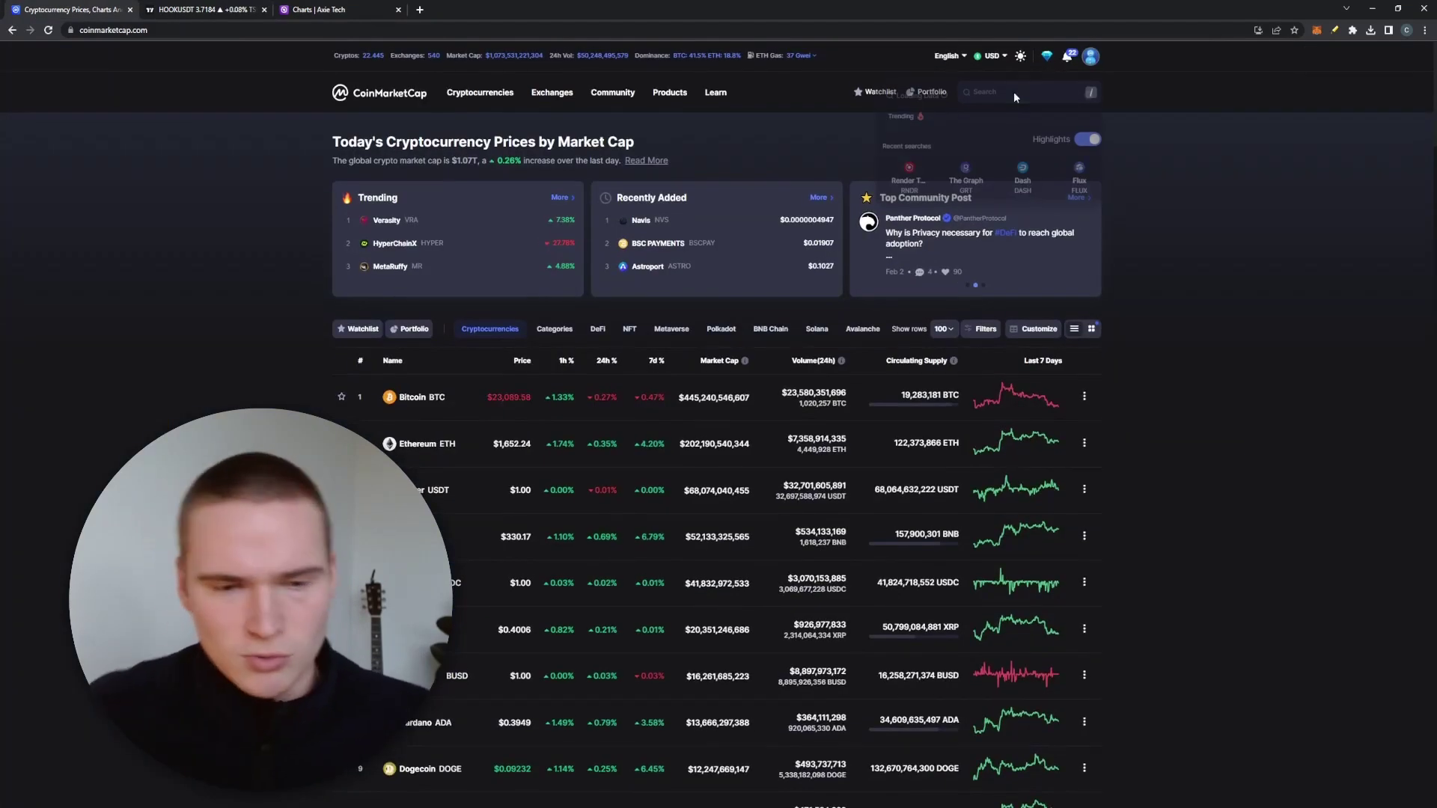
pyautogui.write('hook')
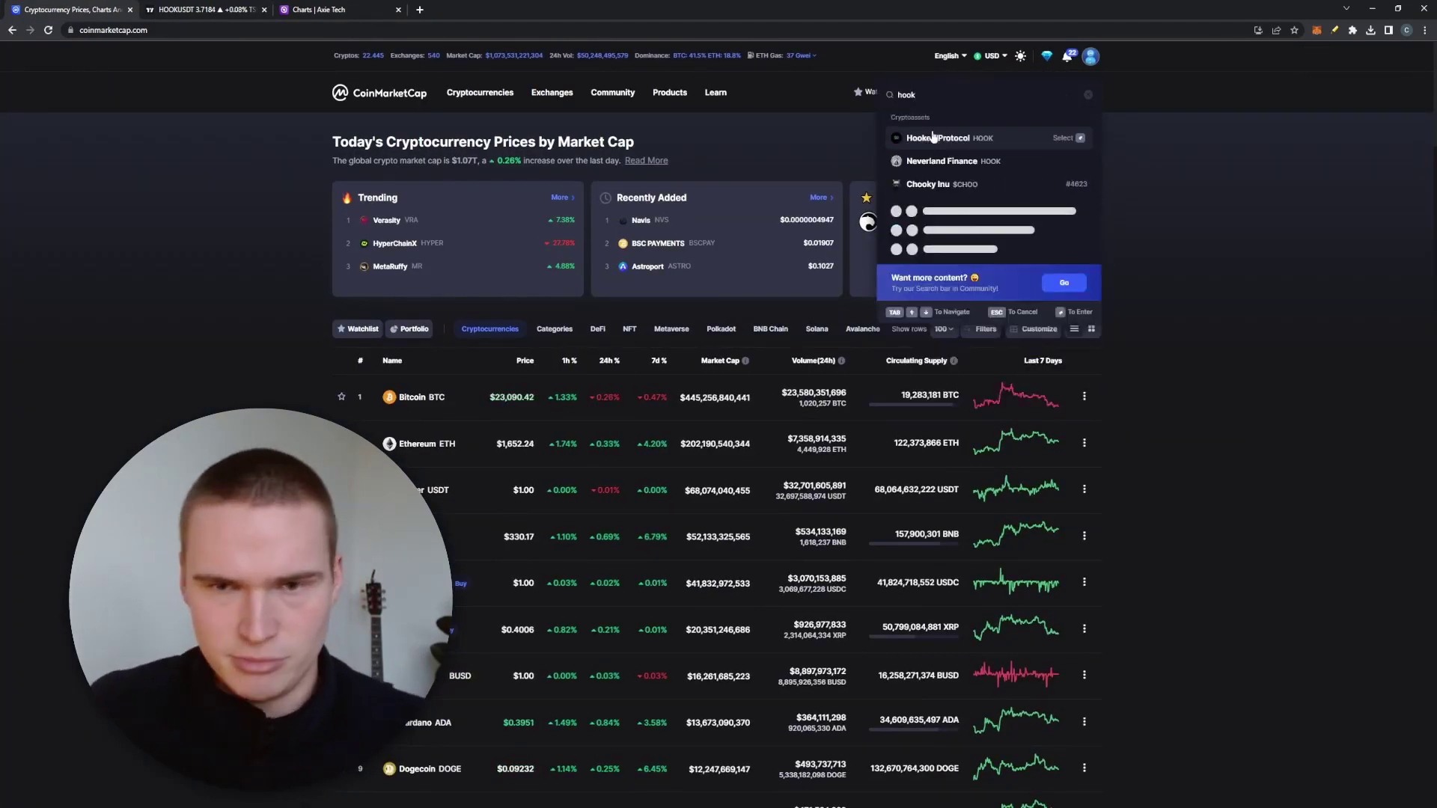
pyautogui.press('Return')
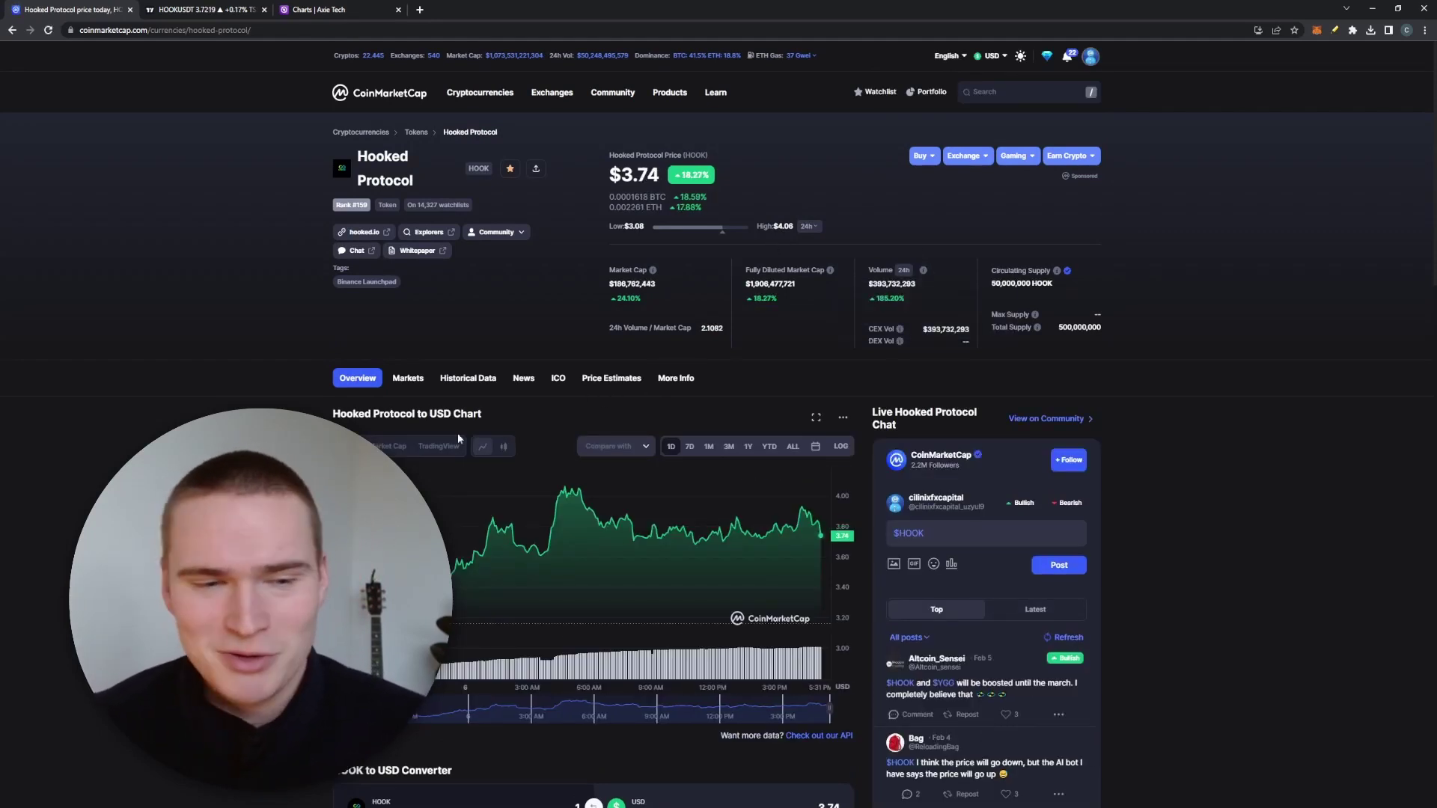
pyautogui.click(408, 378)
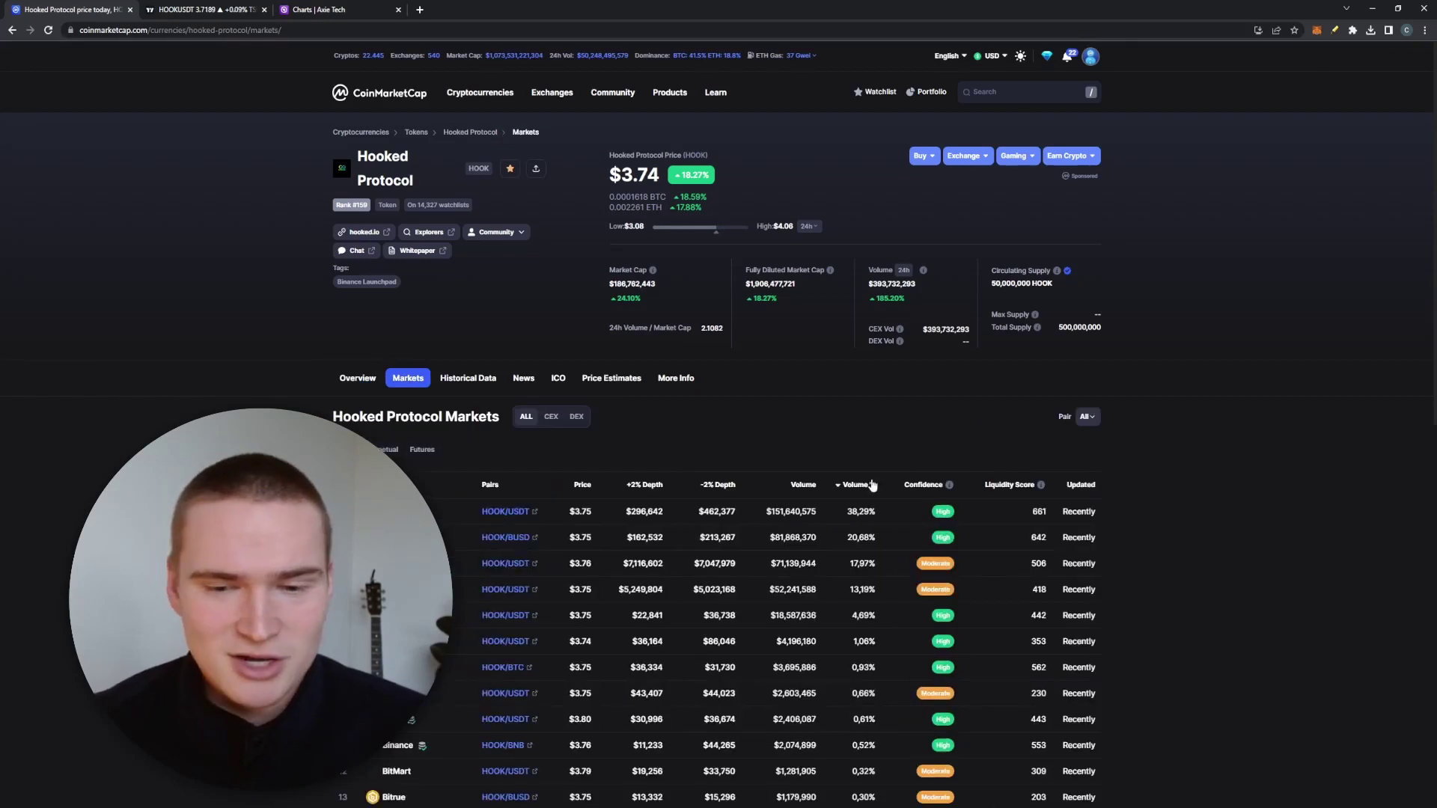
pyautogui.scroll(-1, 891, 494)
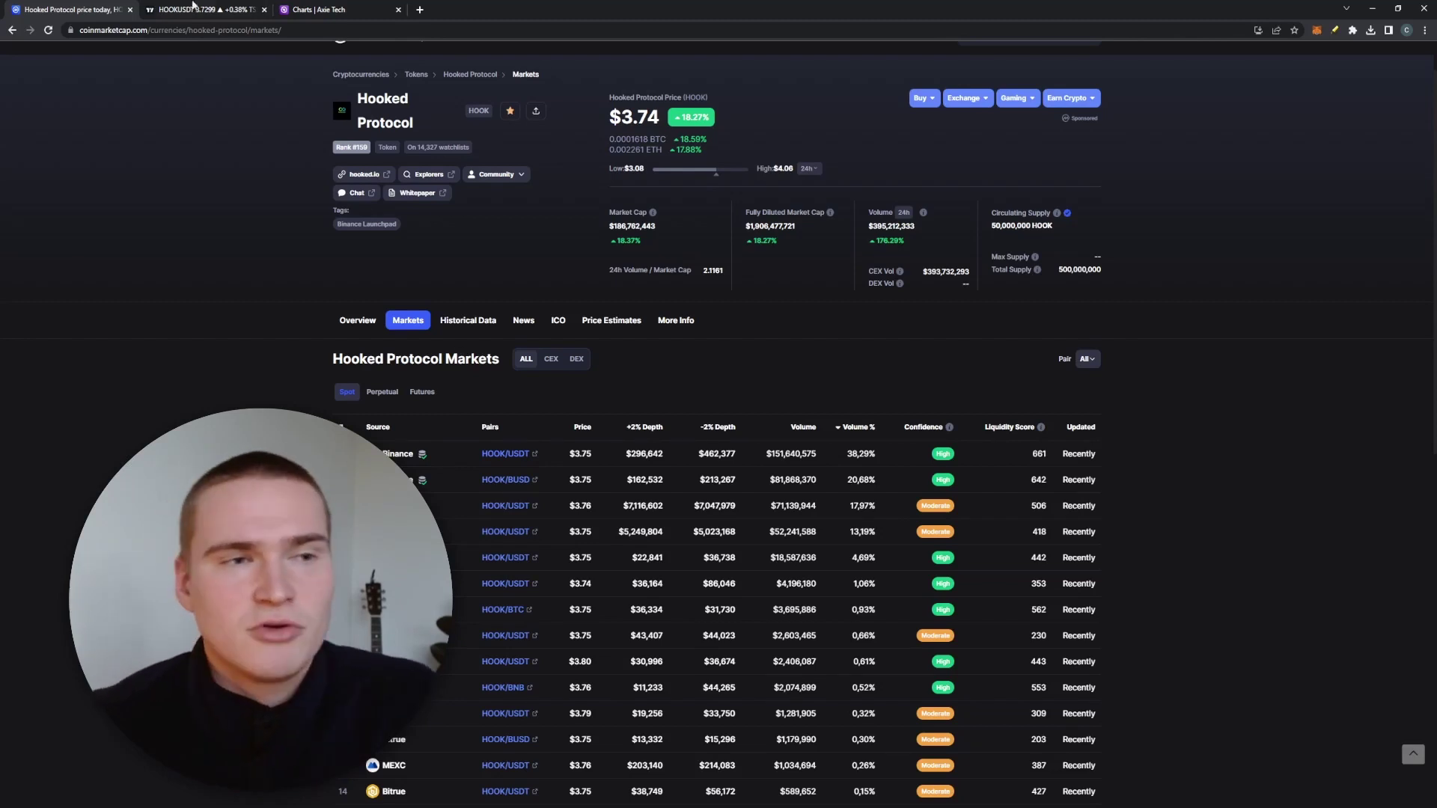
# Delete the white zigzag drawing over the late-January candles on the HOOKUSDT chart.
pyautogui.click(180, 6)
pyautogui.moveTo(882, 244)
pyautogui.mouseDown()
pyautogui.moveTo(824, 250)
pyautogui.moveTo(833, 272)
pyautogui.mouseUp()
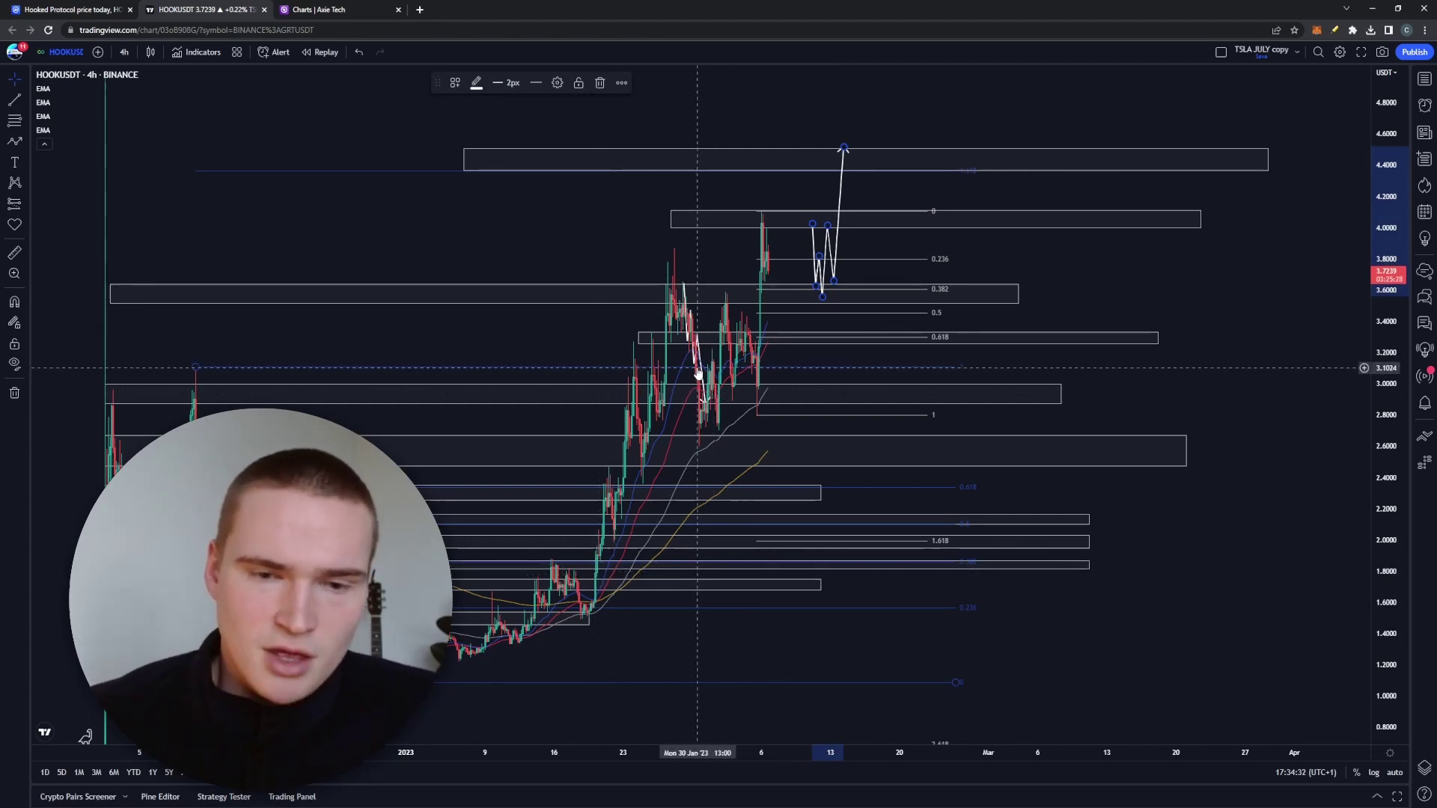
pyautogui.click(687, 297)
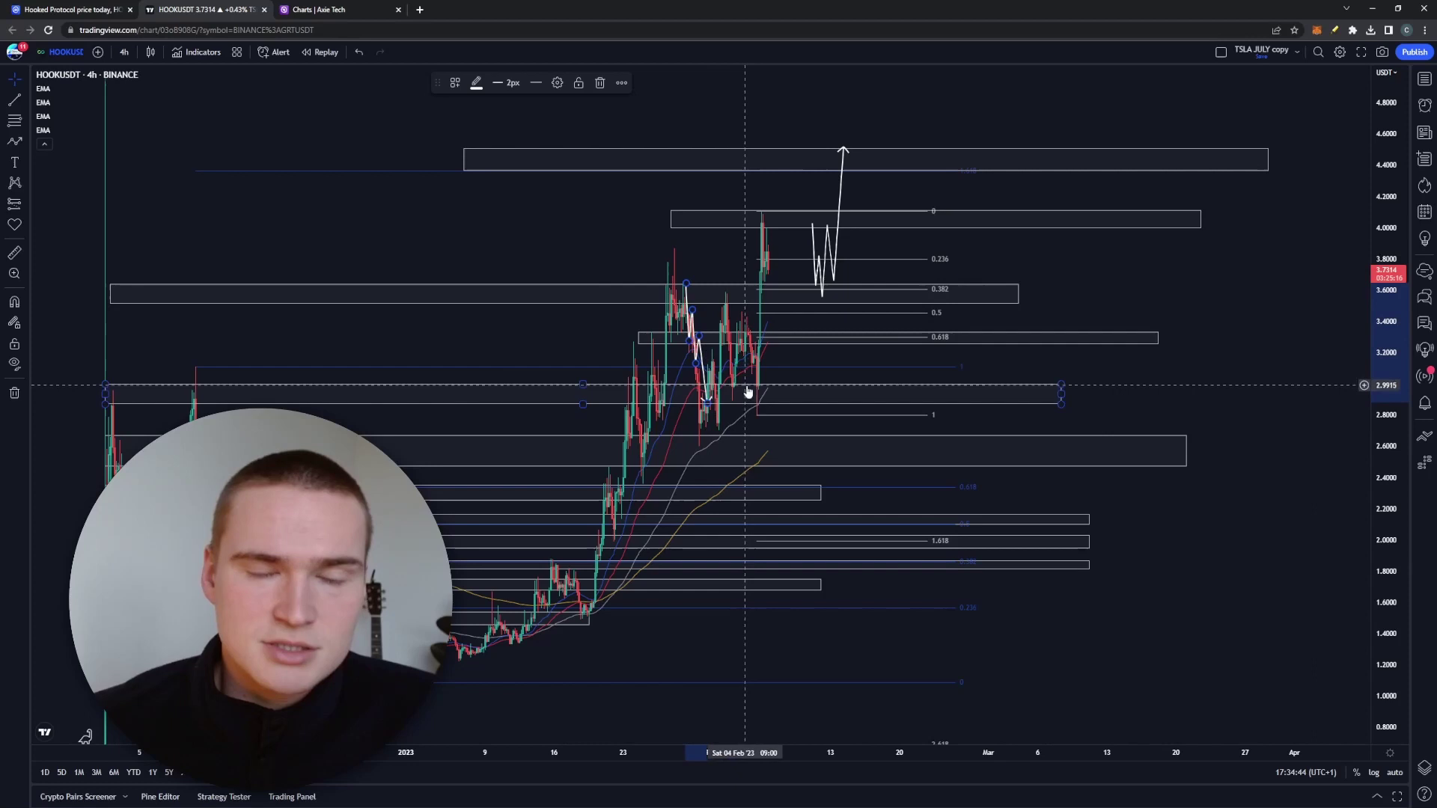
pyautogui.click(600, 83)
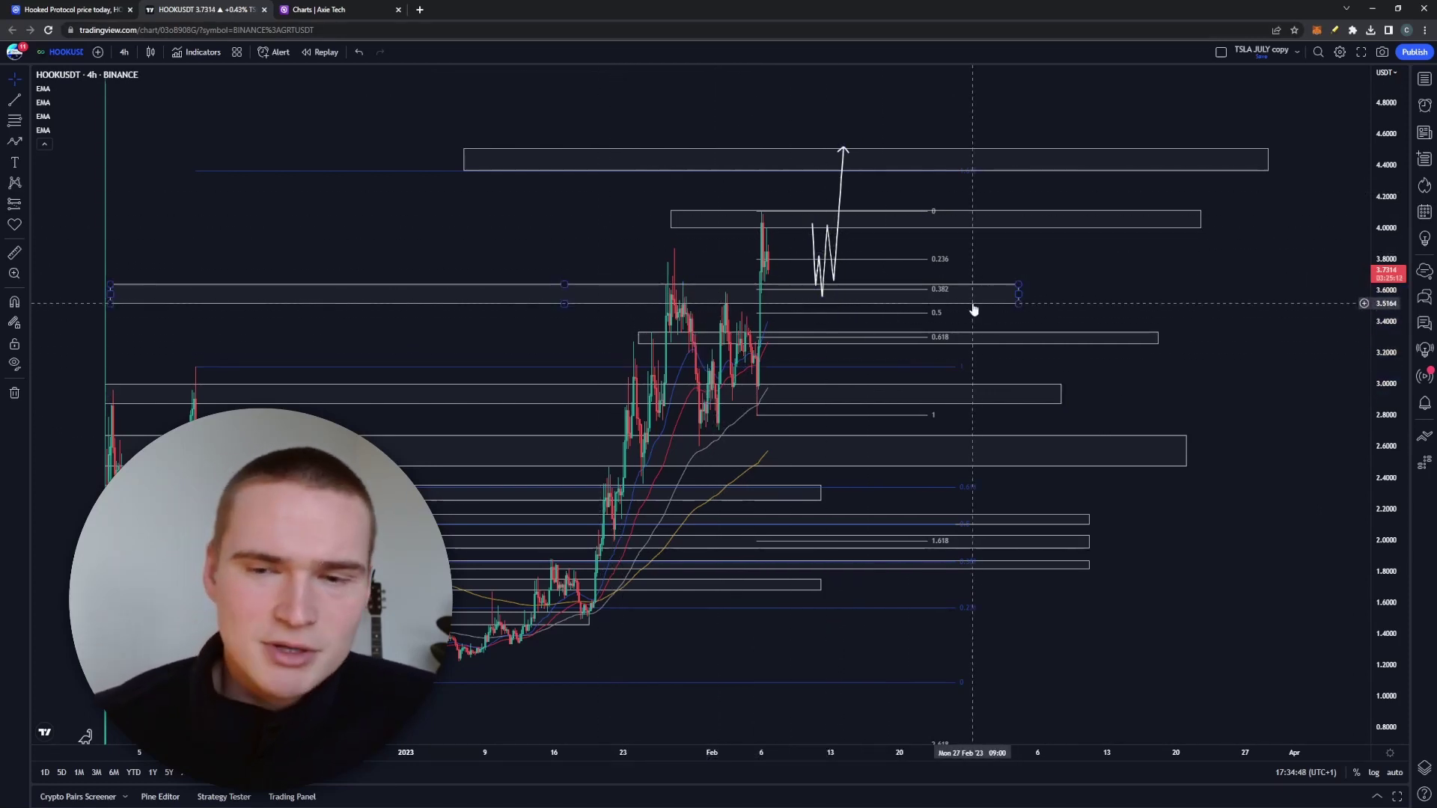
# Open HOOKED's Twitter from the CoinMarketCap Community links and scroll its Avatar NFT mint tweets.
pyautogui.click(45, 9)
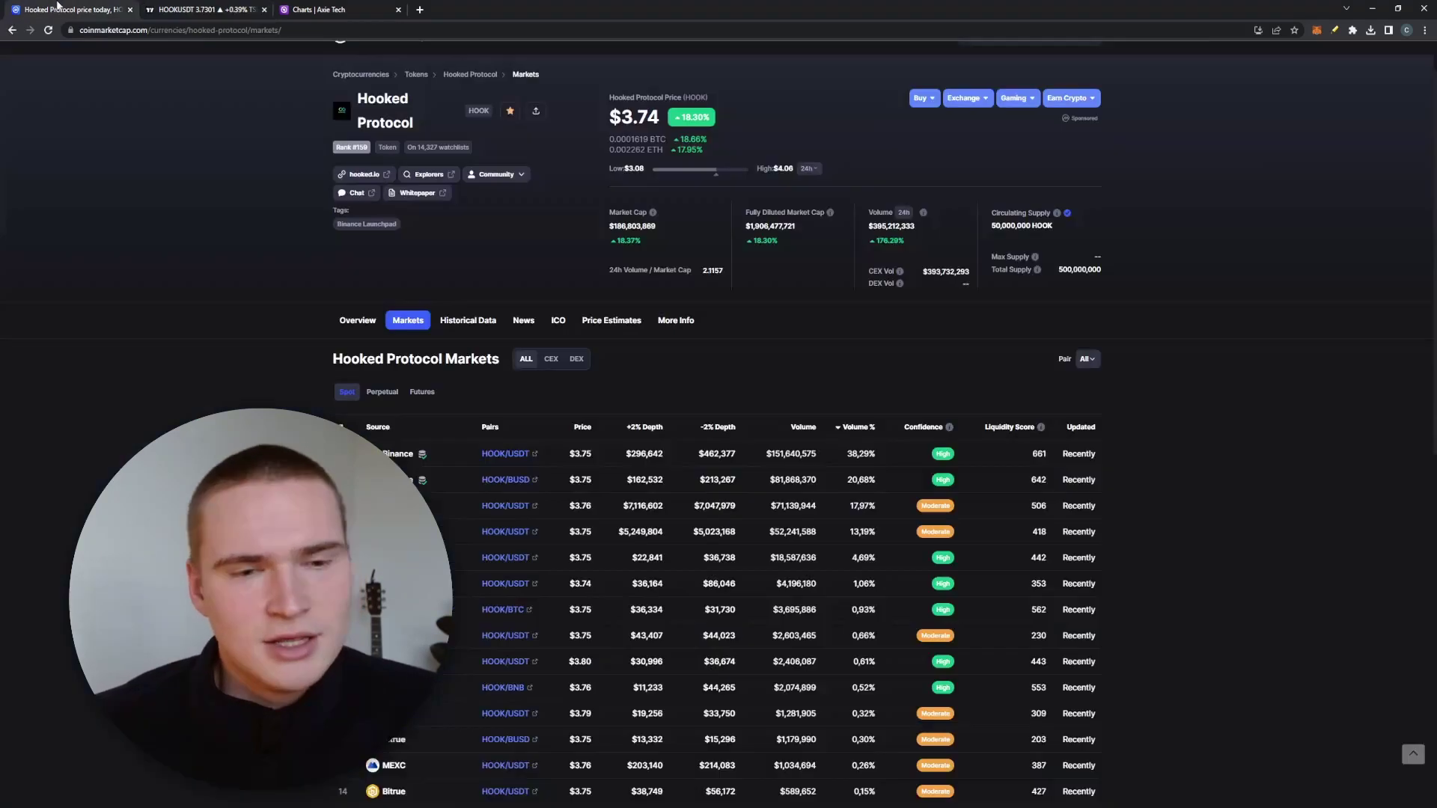
pyautogui.click(497, 174)
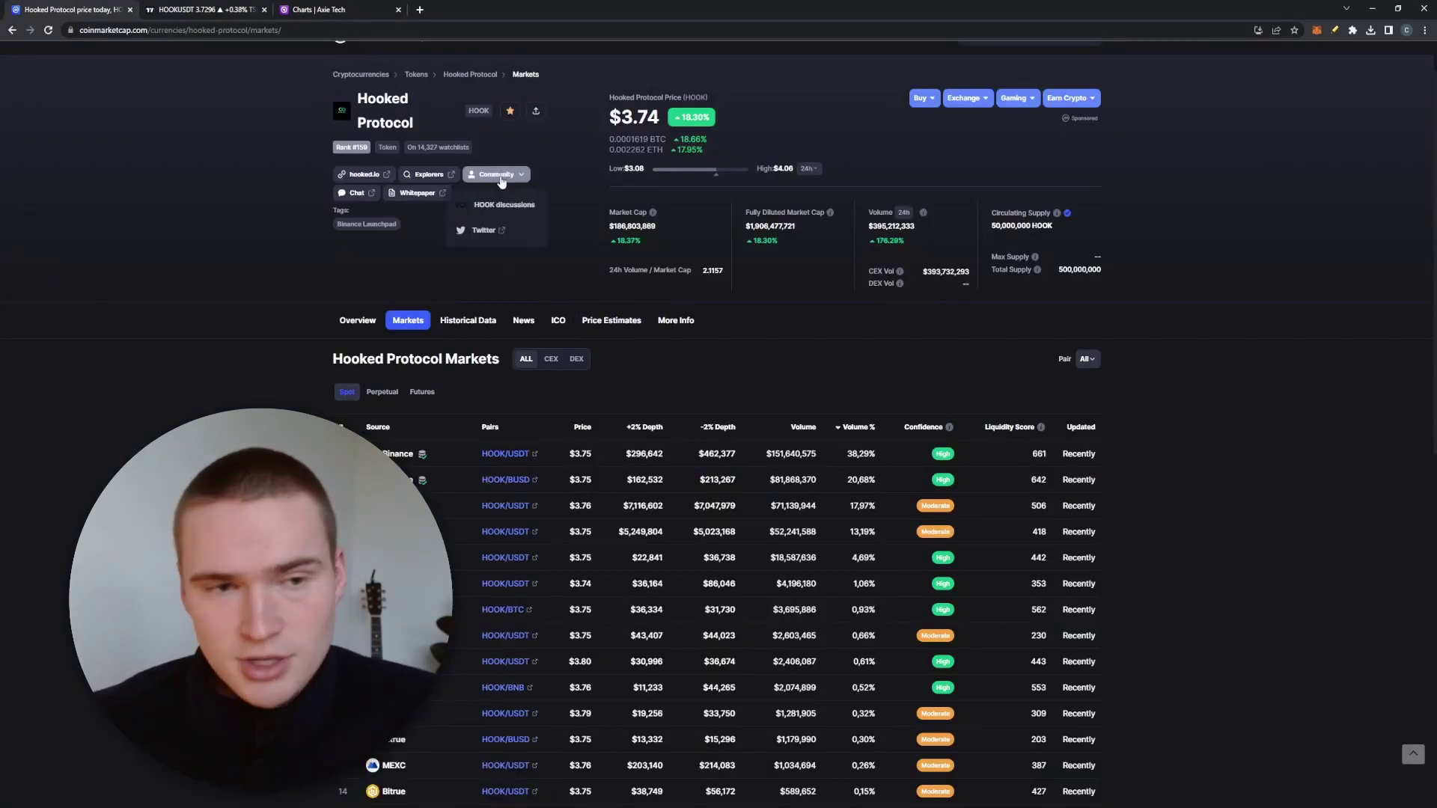
pyautogui.click(492, 233)
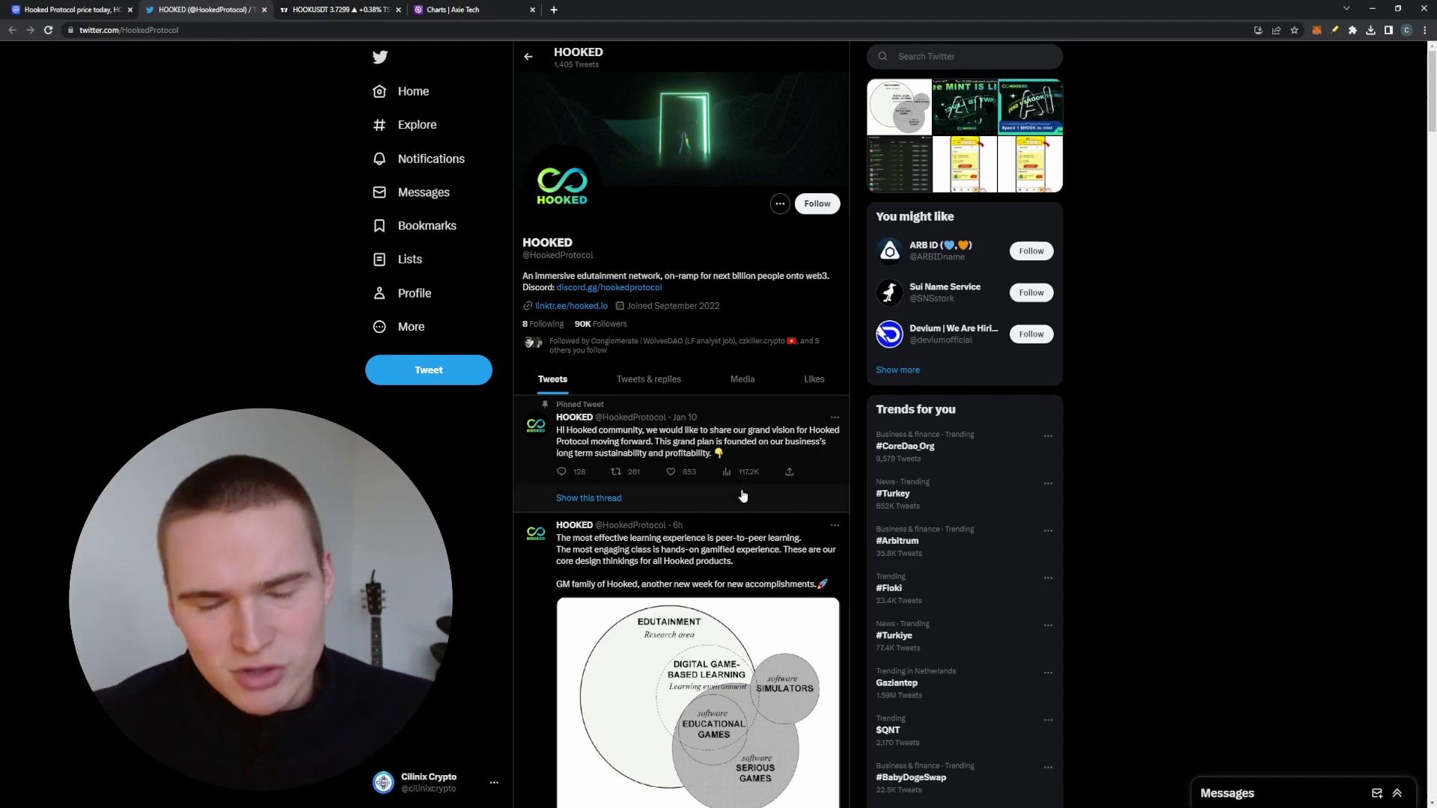
pyautogui.scroll(-2, 742, 495)
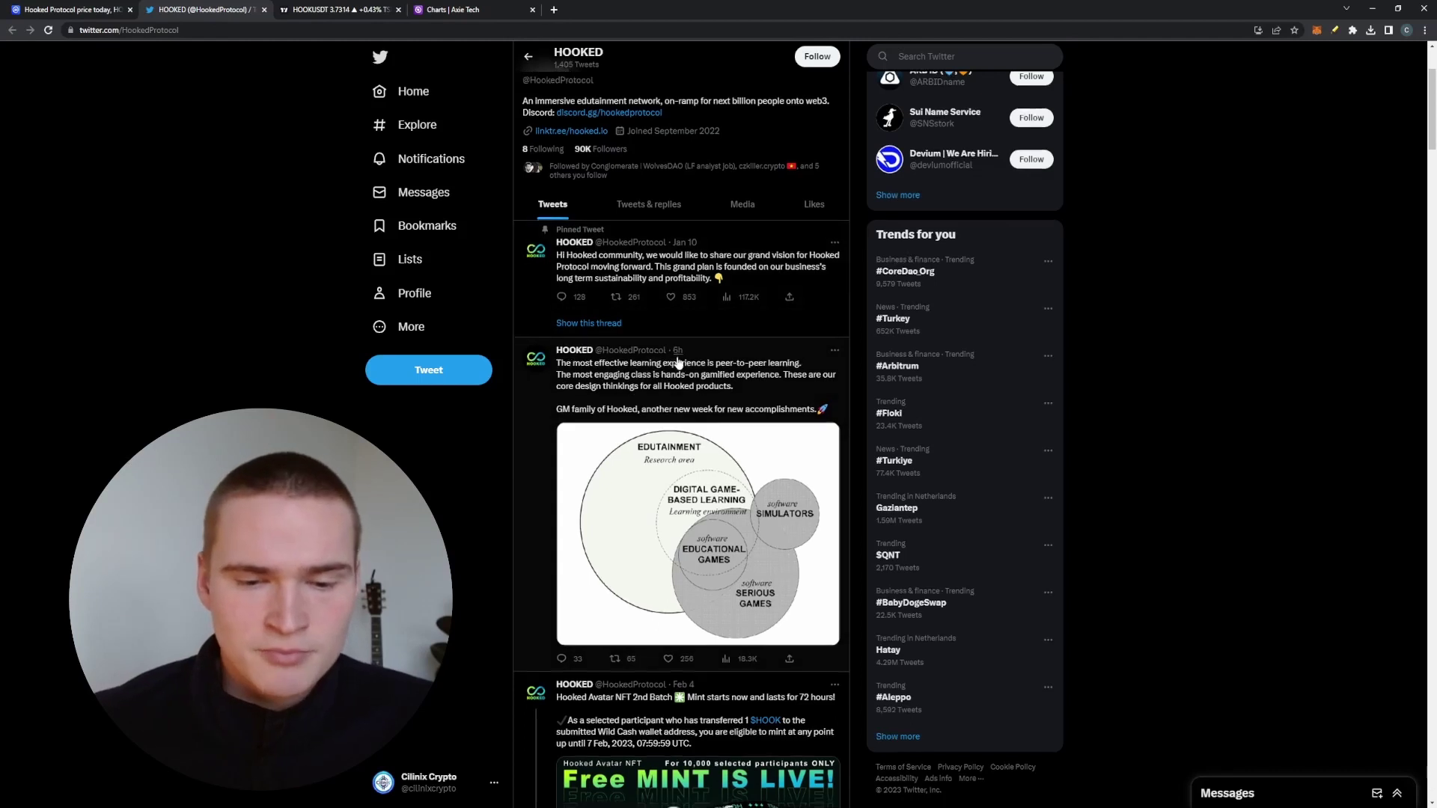
pyautogui.scroll(-3, 674, 367)
pyautogui.scroll(-3, 676, 365)
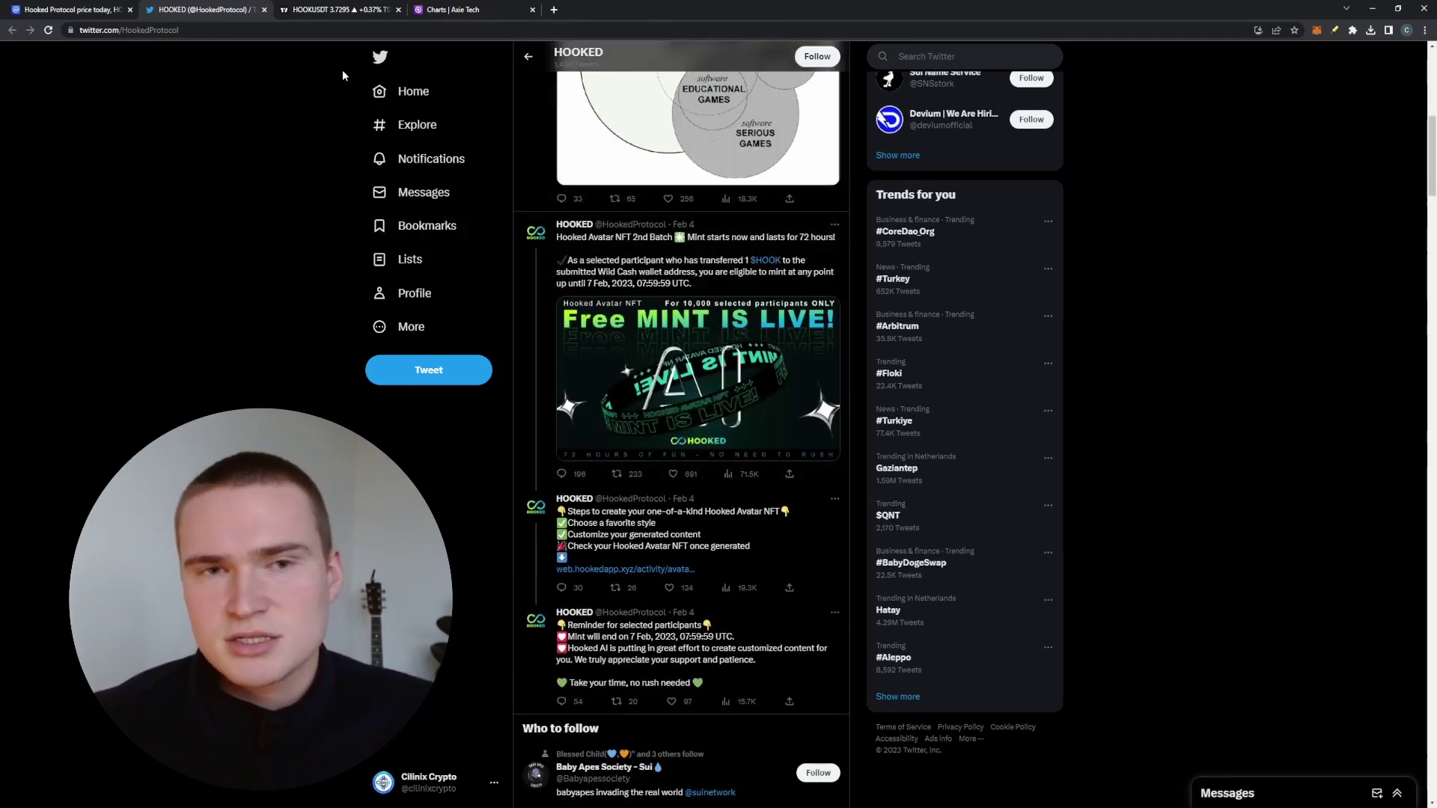
pyautogui.click(313, 8)
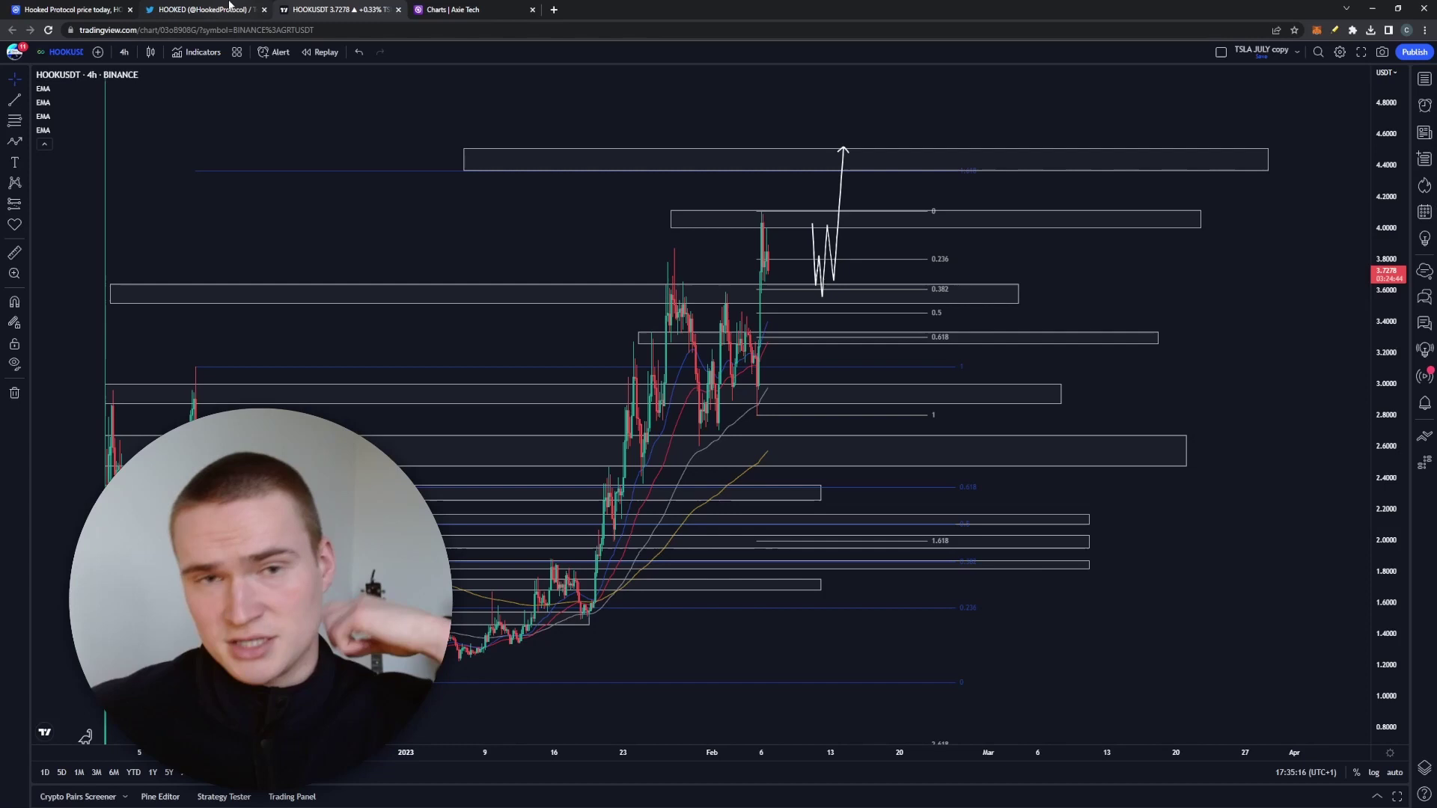
pyautogui.click(230, 9)
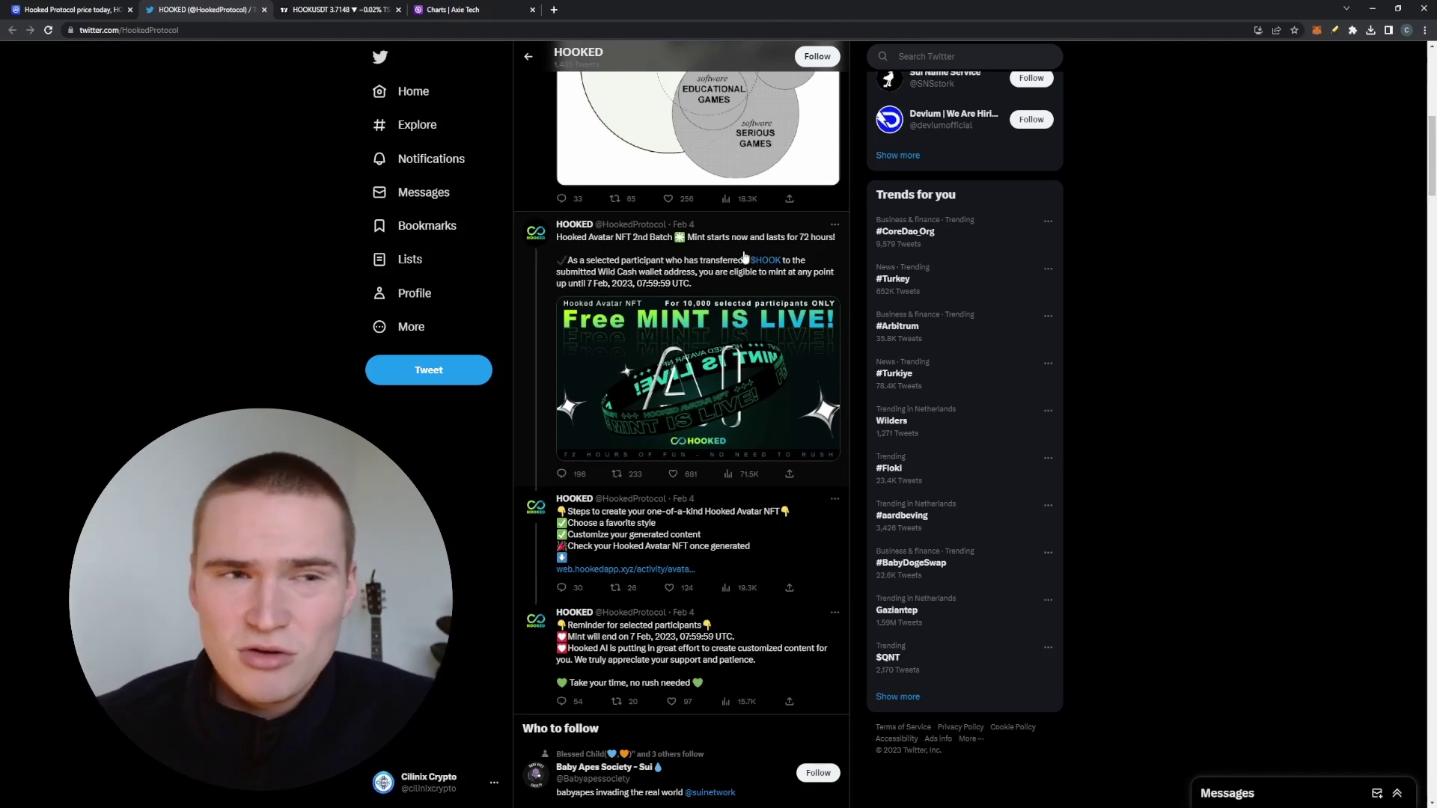
# Close the HOOKED Twitter page and move the projected W path further right on the chart.
pyautogui.click(338, 7)
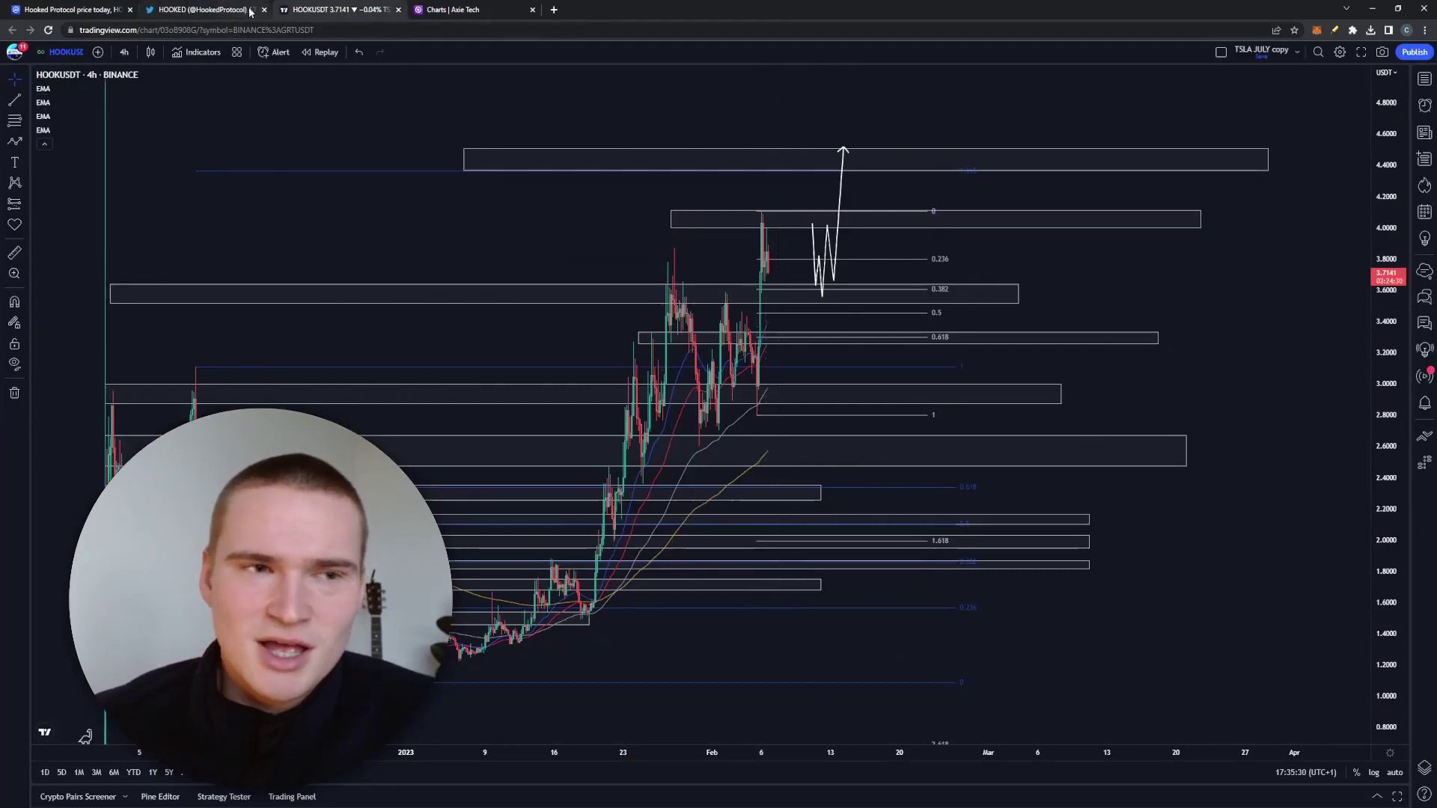
pyautogui.click(264, 10)
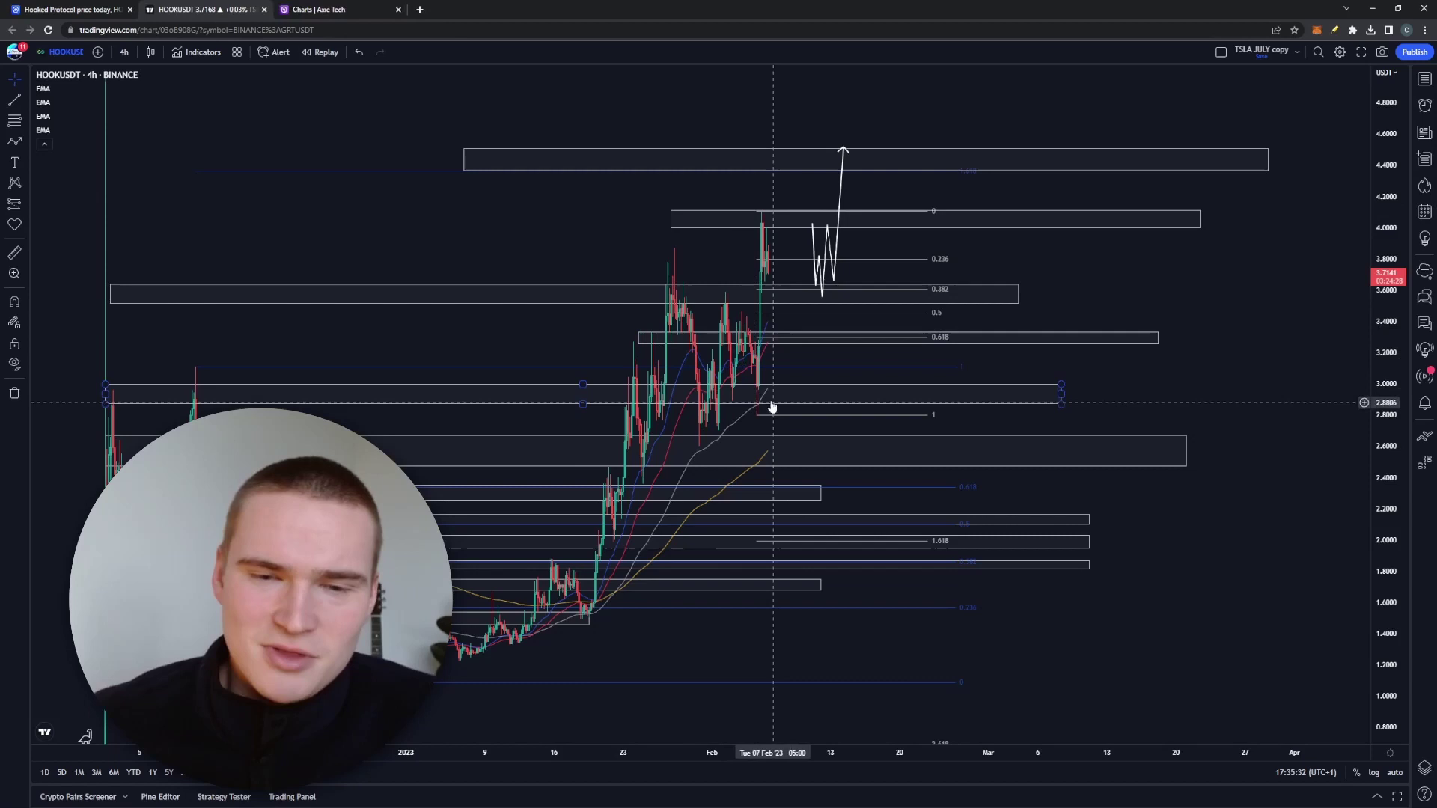
pyautogui.moveTo(724, 310); pyautogui.dragTo(625, 308)
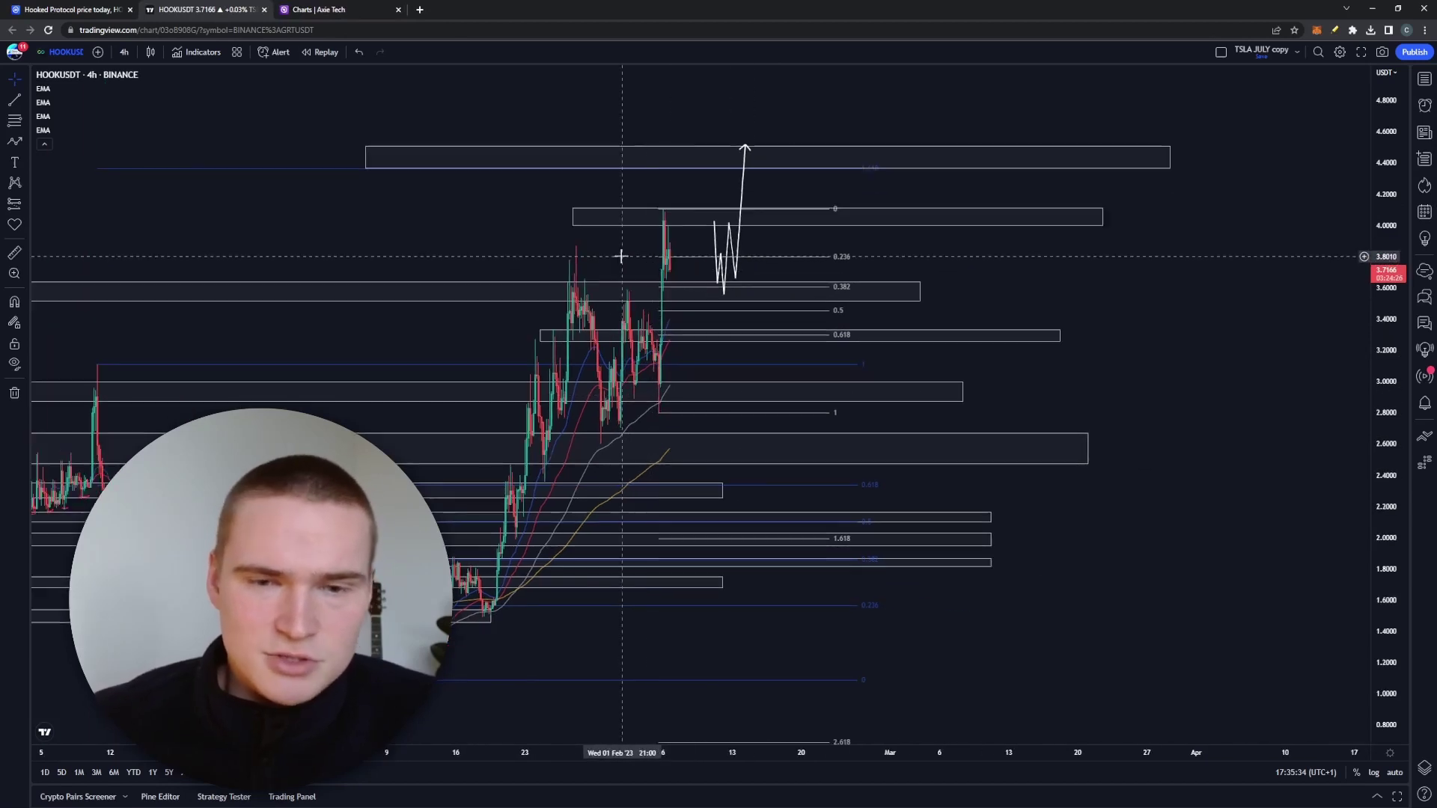
pyautogui.moveTo(721, 279); pyautogui.dragTo(912, 278)
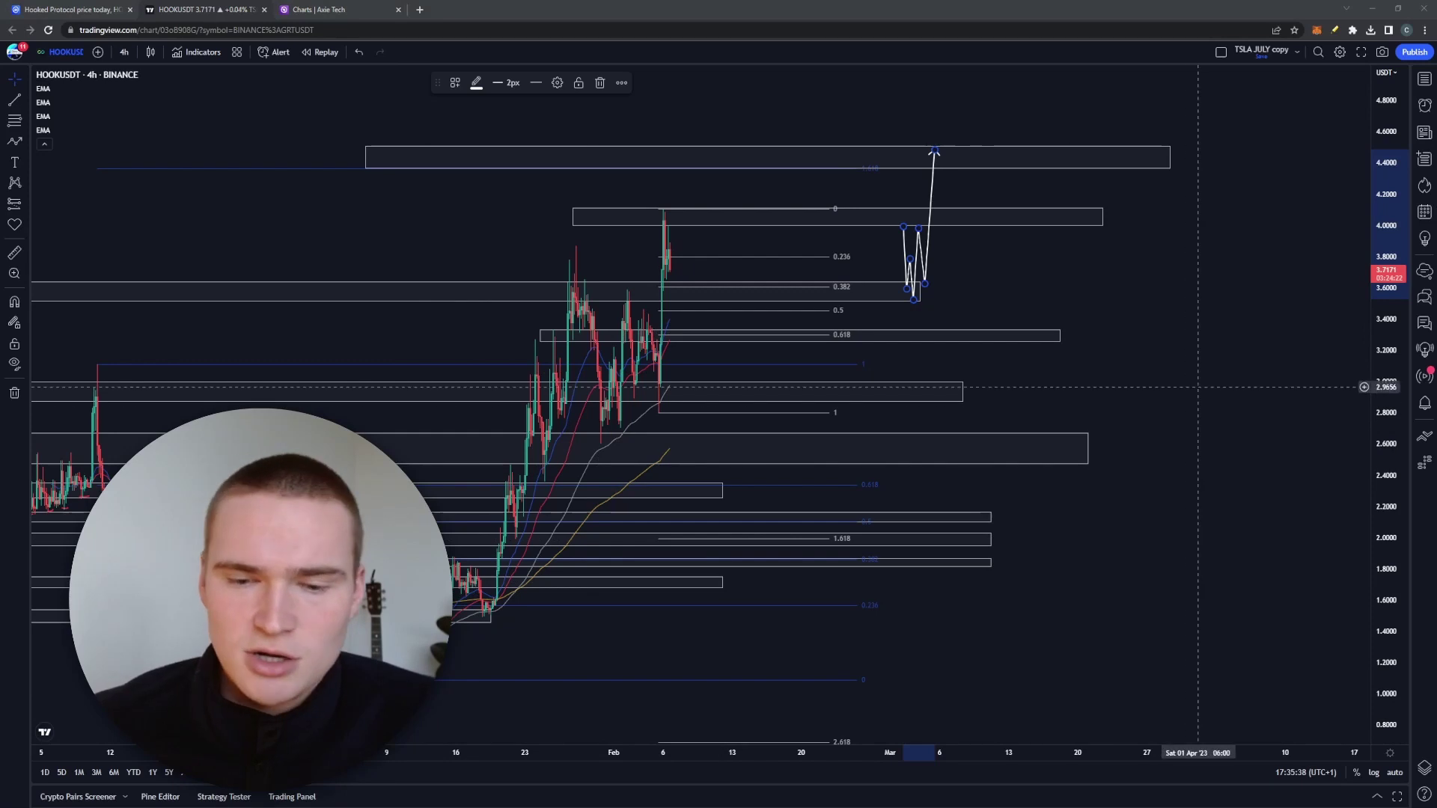
pyautogui.click(901, 369)
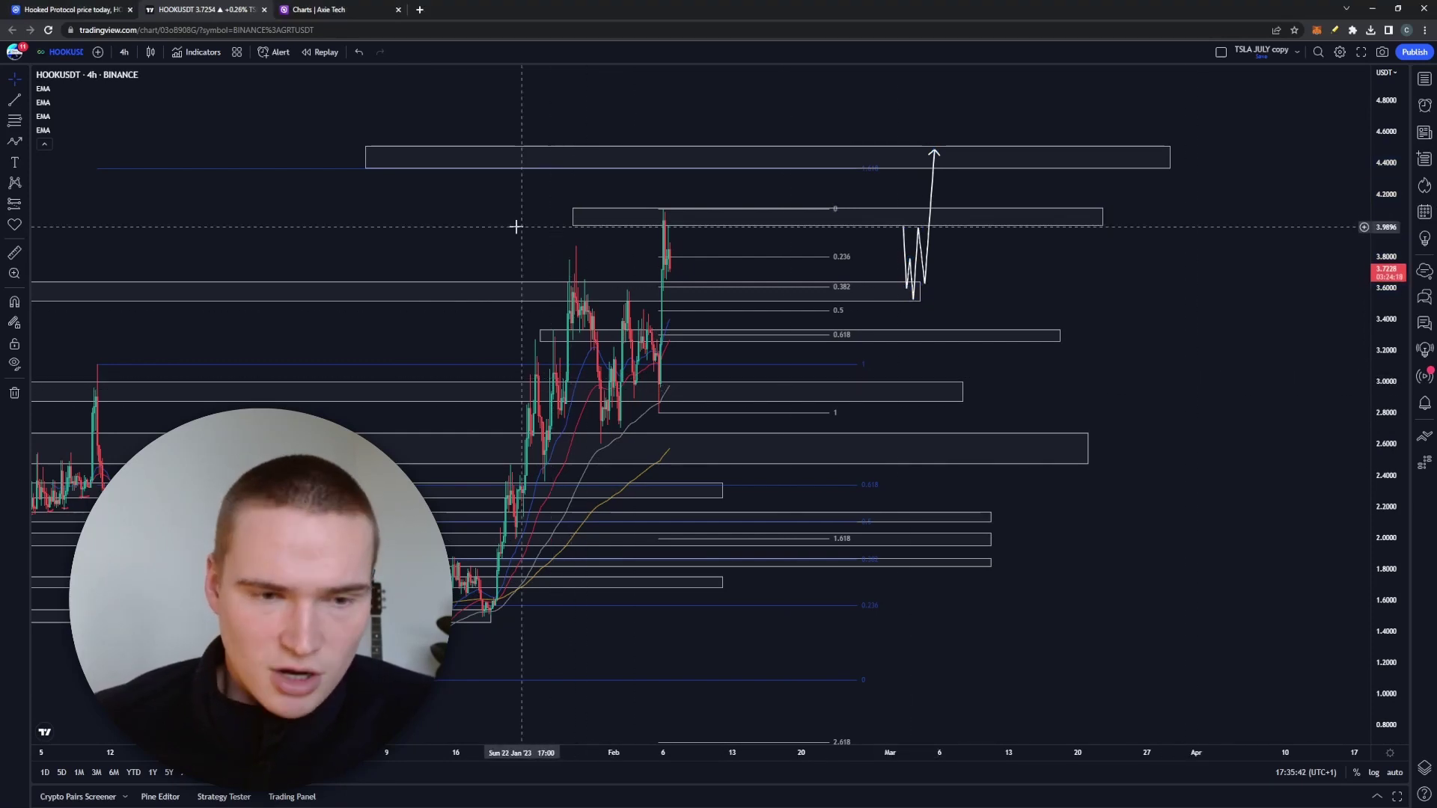
# Delete the old zigzag projection to the right of the recent candles.
pyautogui.moveTo(516, 228); pyautogui.dragTo(783, 297)
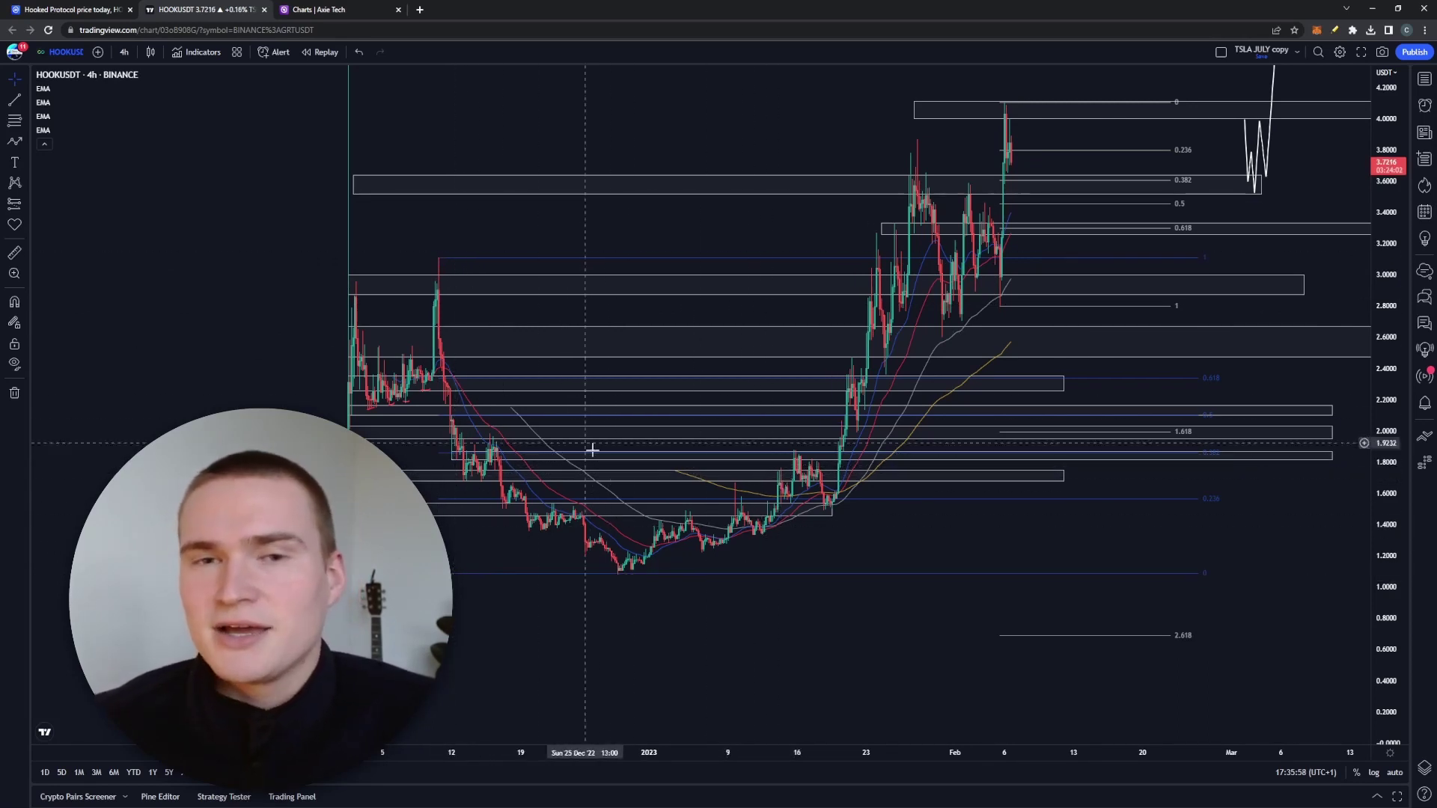
pyautogui.moveTo(908, 219); pyautogui.dragTo(571, 330)
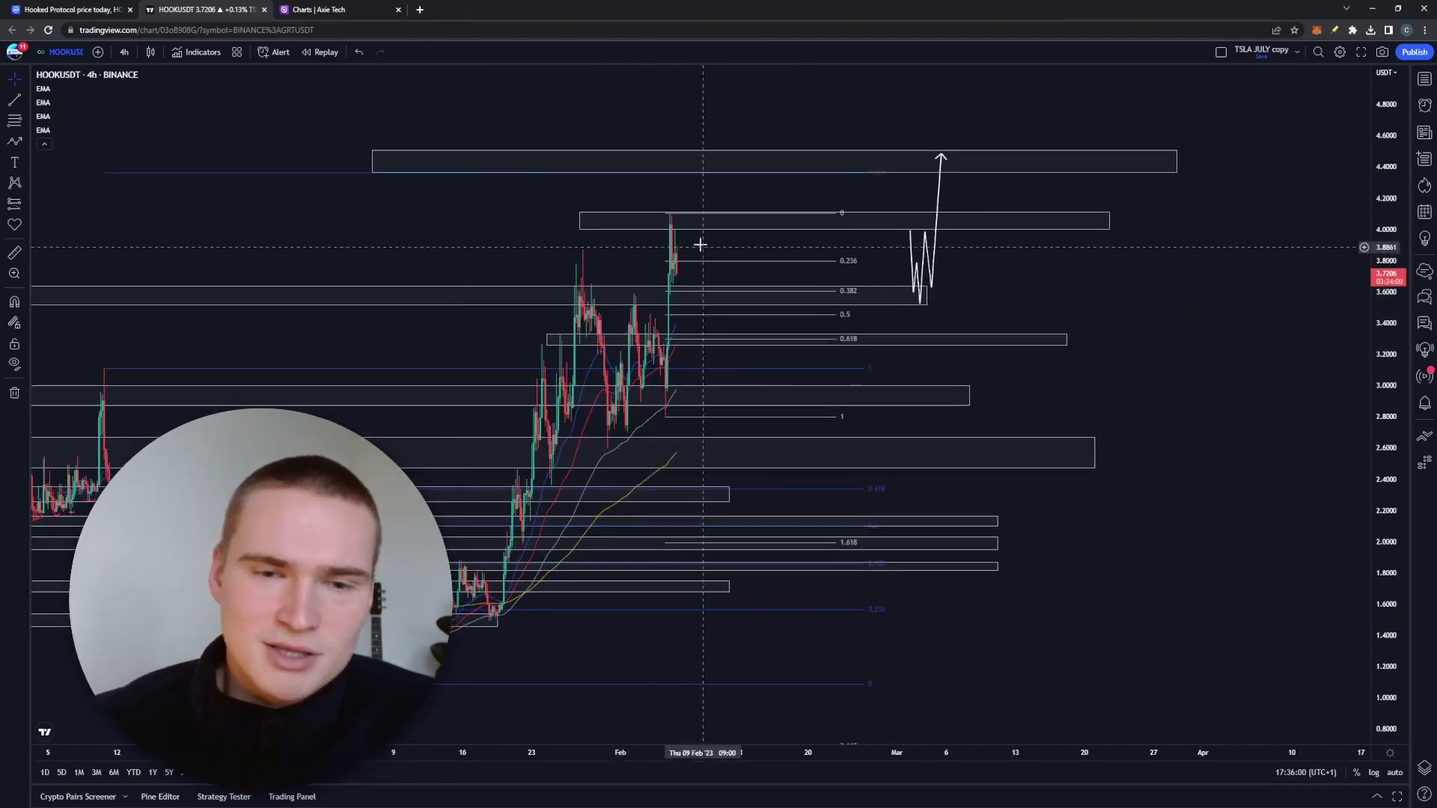
pyautogui.click(928, 247)
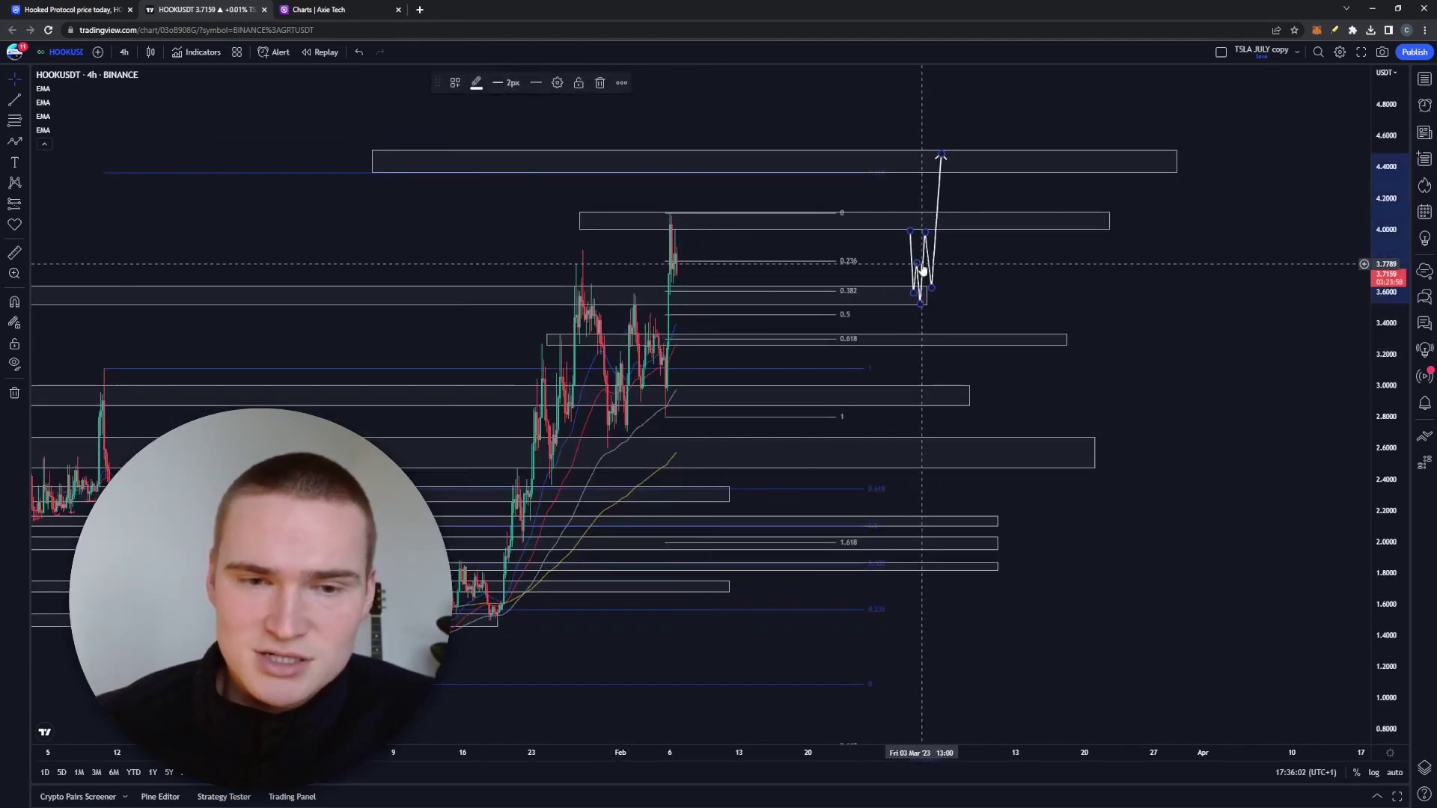
pyautogui.click(602, 83)
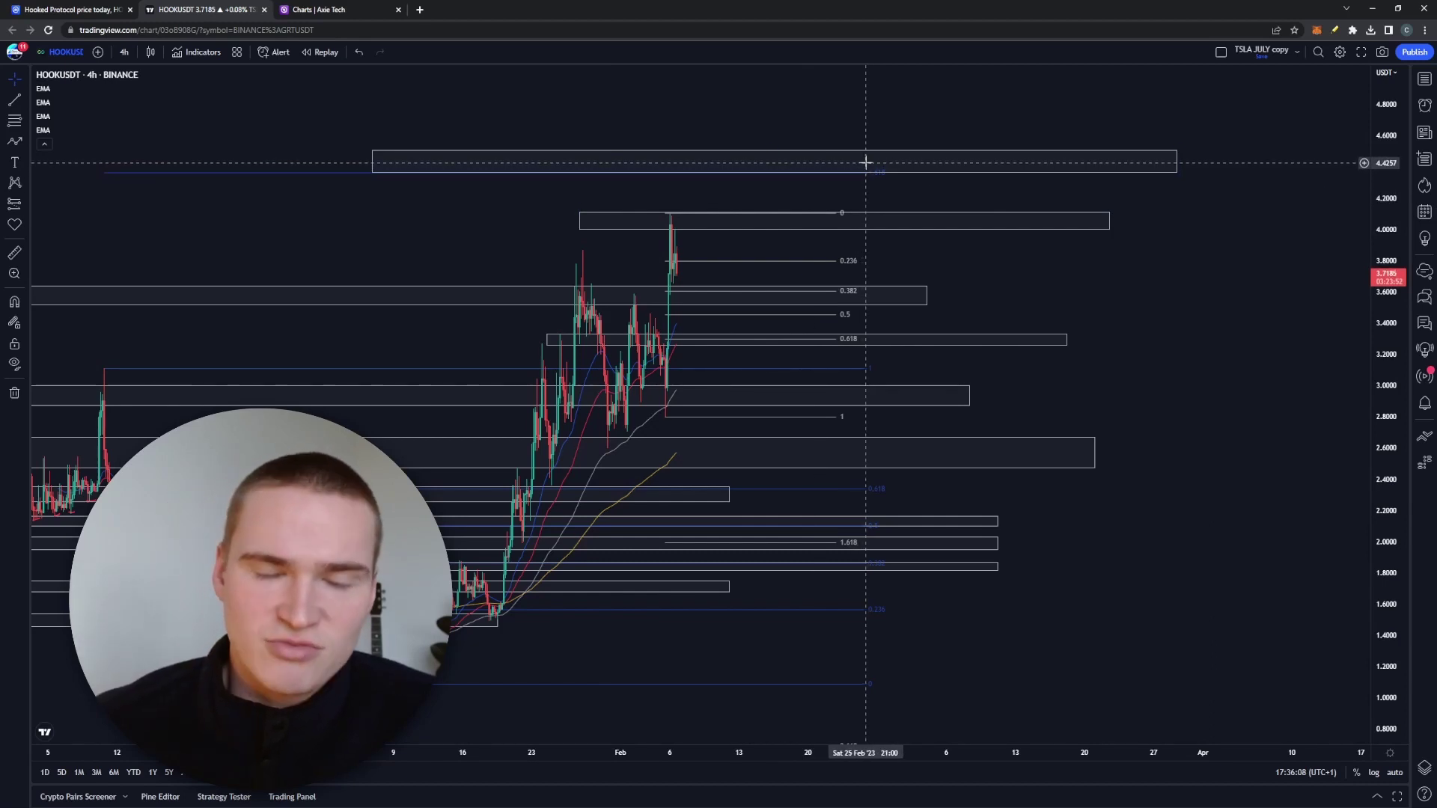
pyautogui.moveTo(748, 217); pyautogui.dragTo(742, 213)
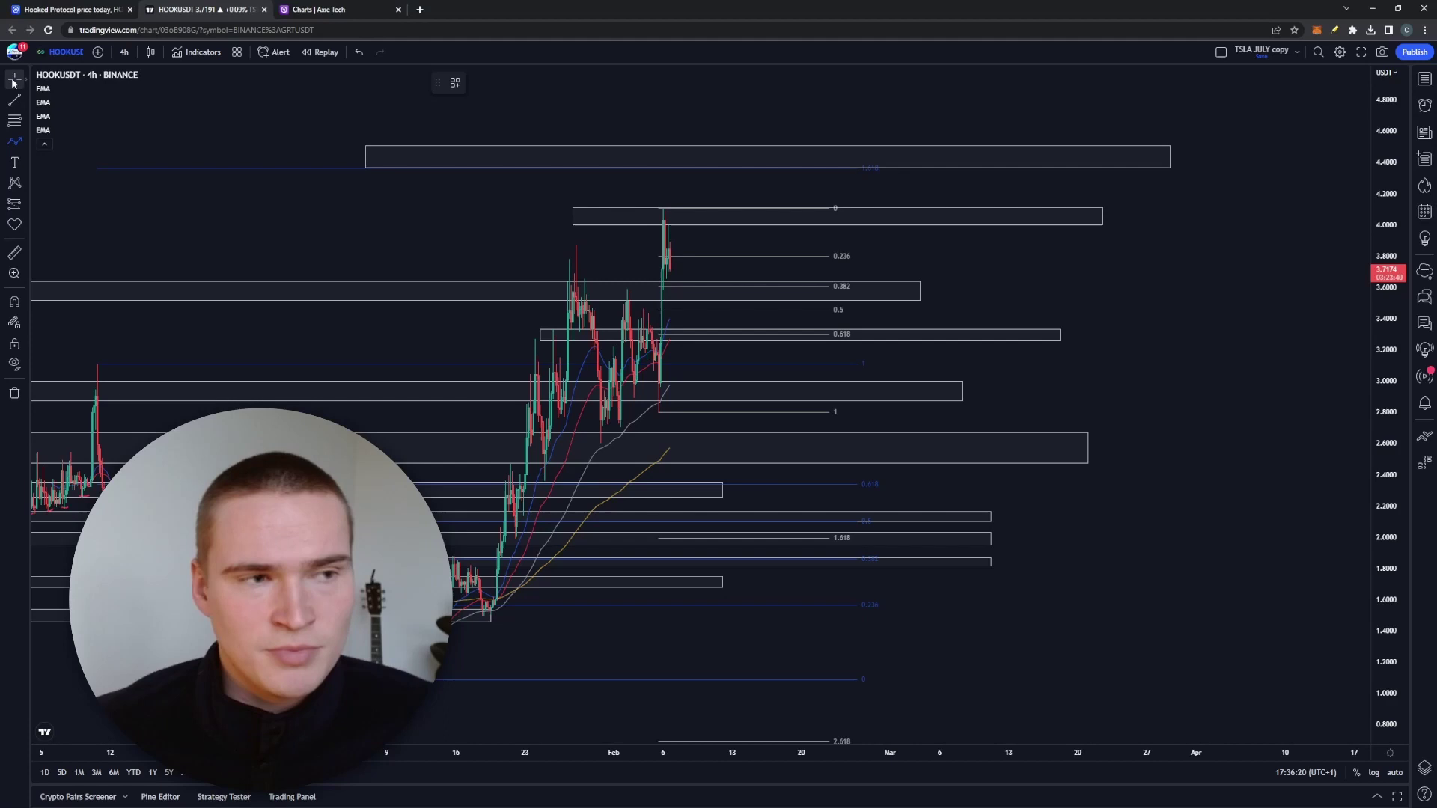
# Draw a Path from the Feb 6 high, chopping between 0.382 and 0.236, then rallying into the 4.4 box.
pyautogui.click(26, 100)
pyautogui.click(15, 141)
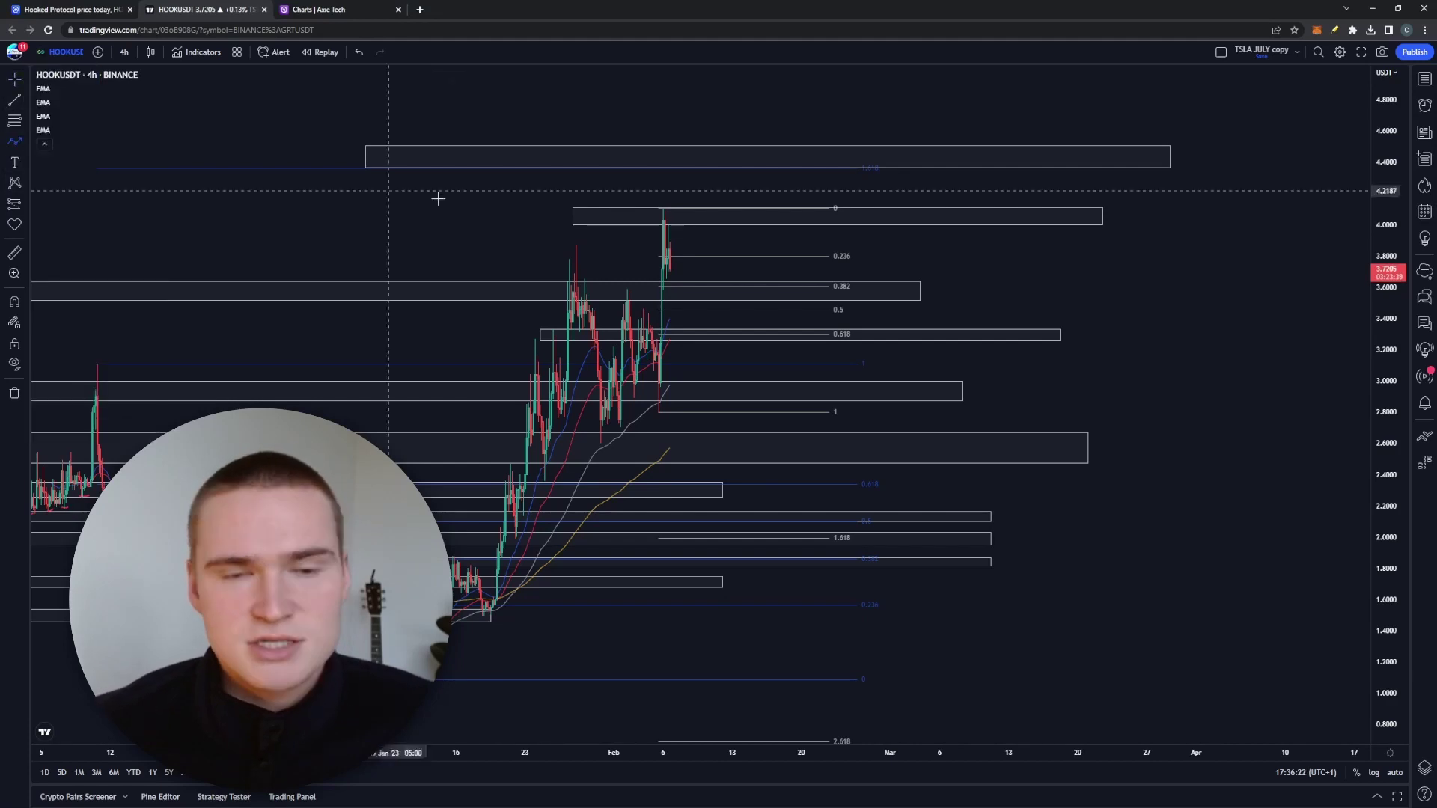
pyautogui.click(673, 213)
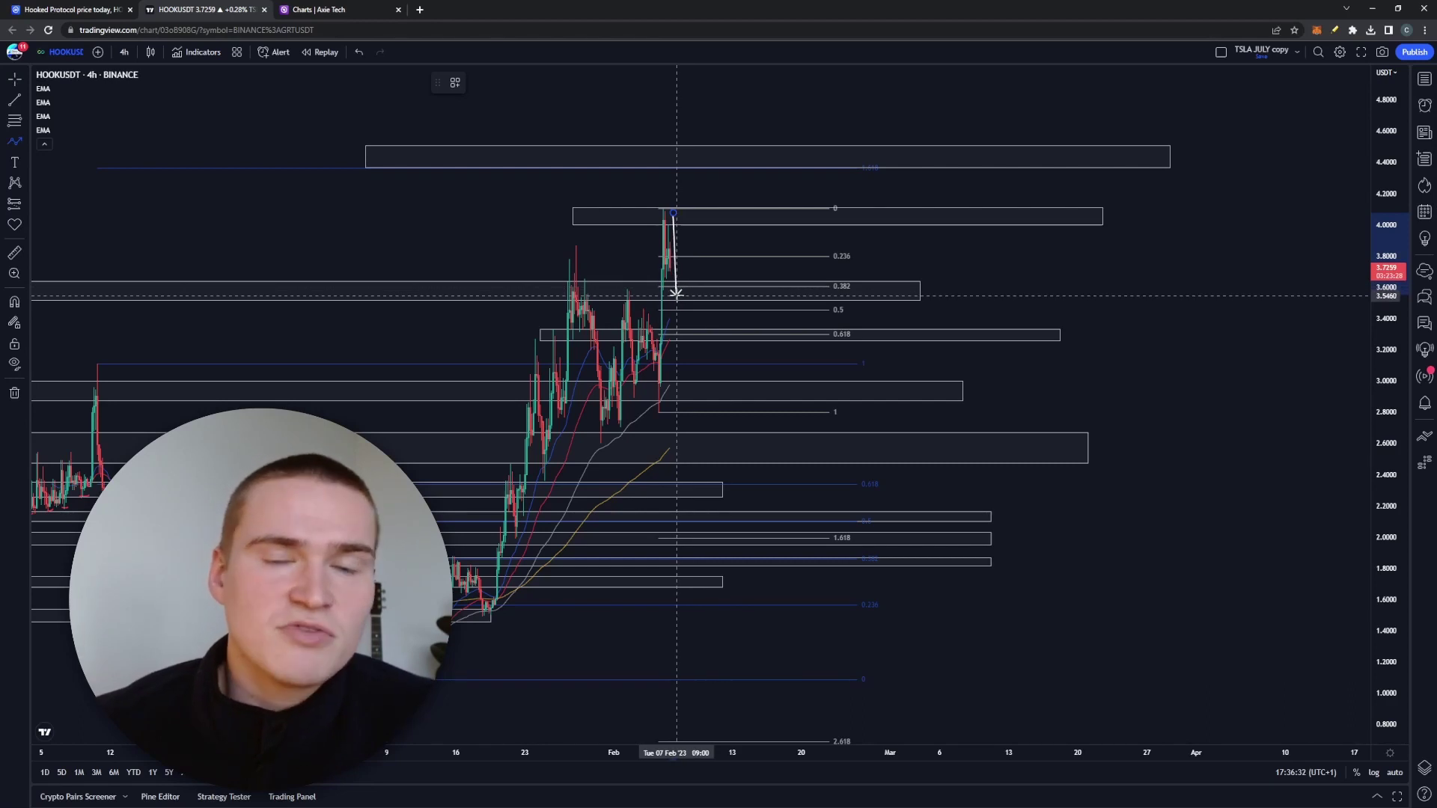
pyautogui.click(676, 294)
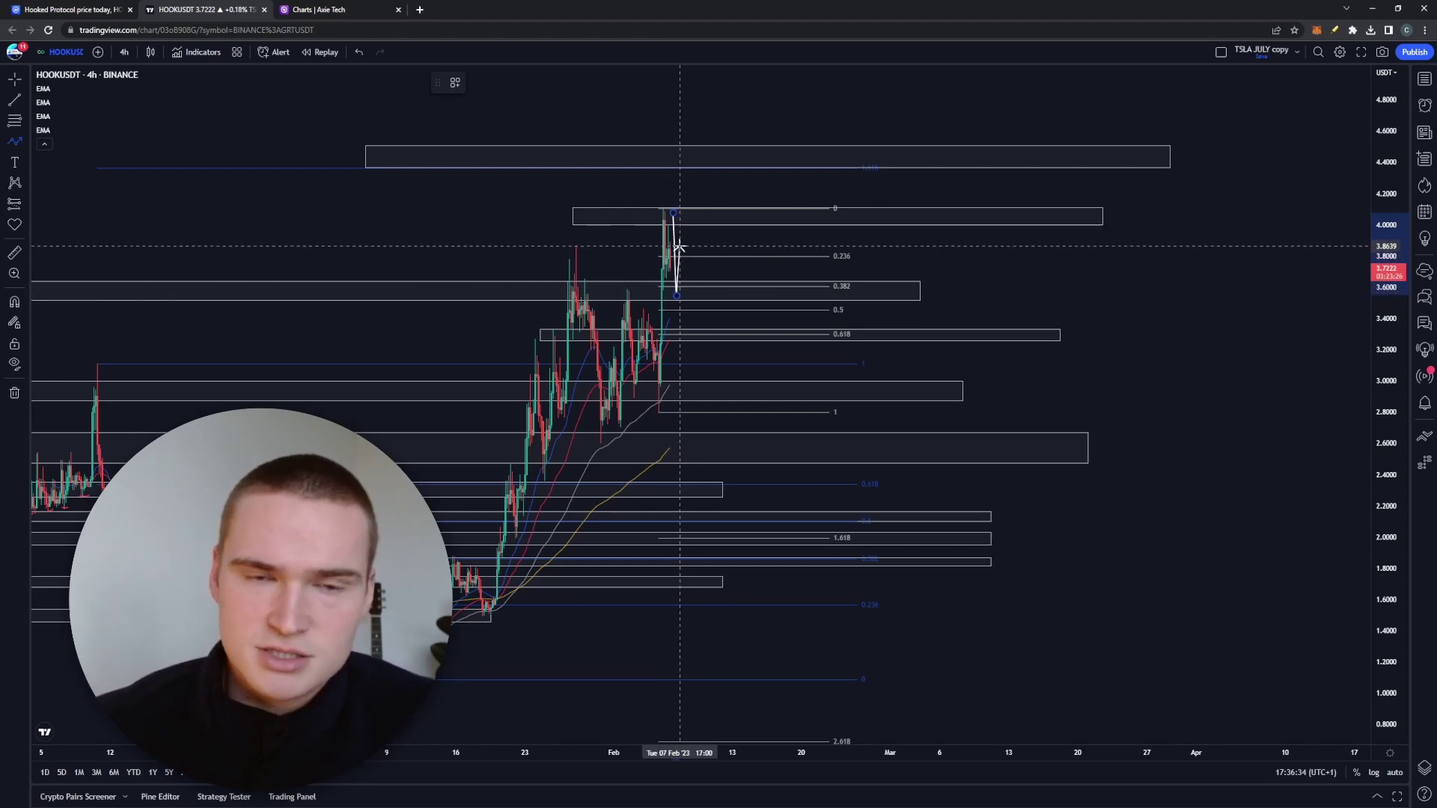
pyautogui.click(683, 285)
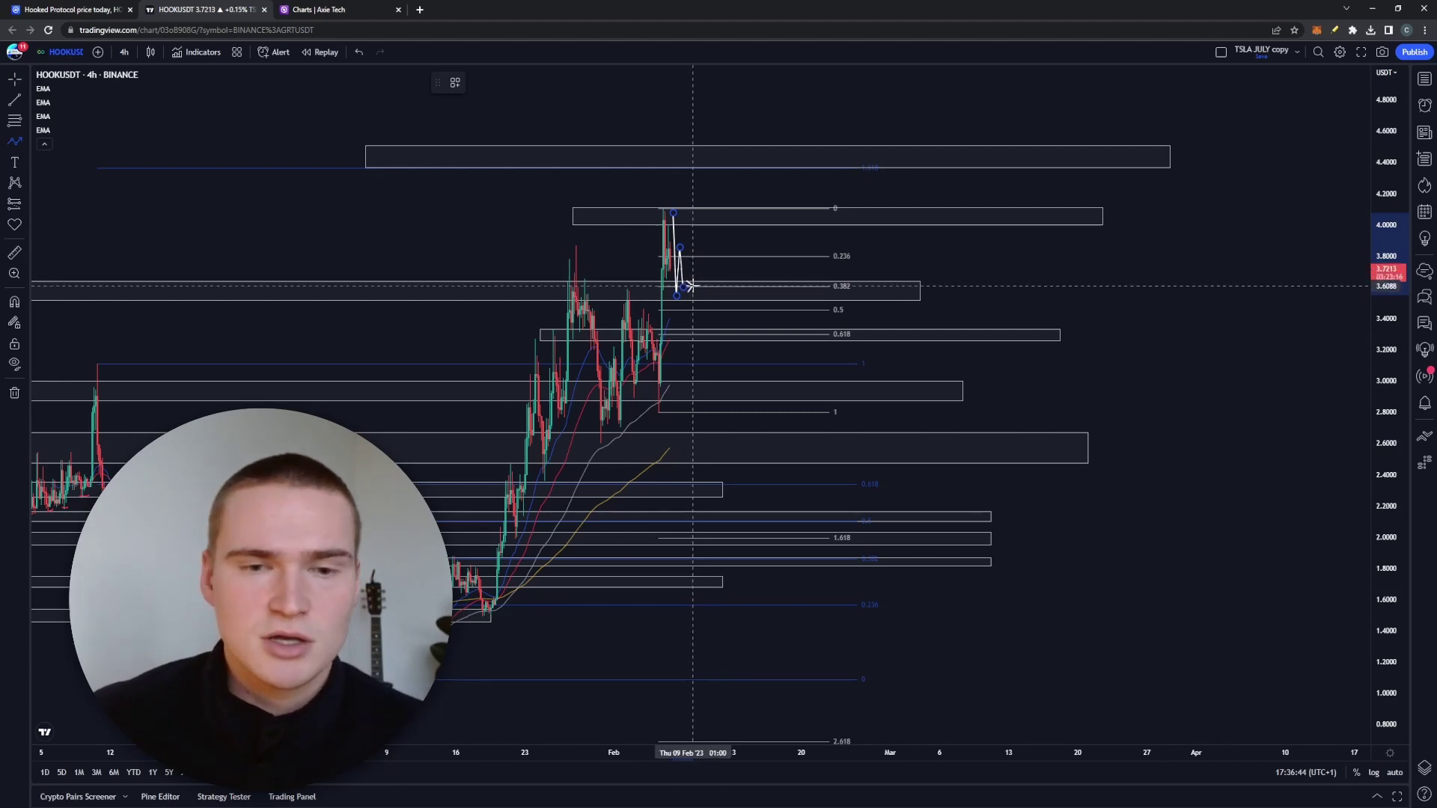
pyautogui.click(684, 246)
pyautogui.click(691, 295)
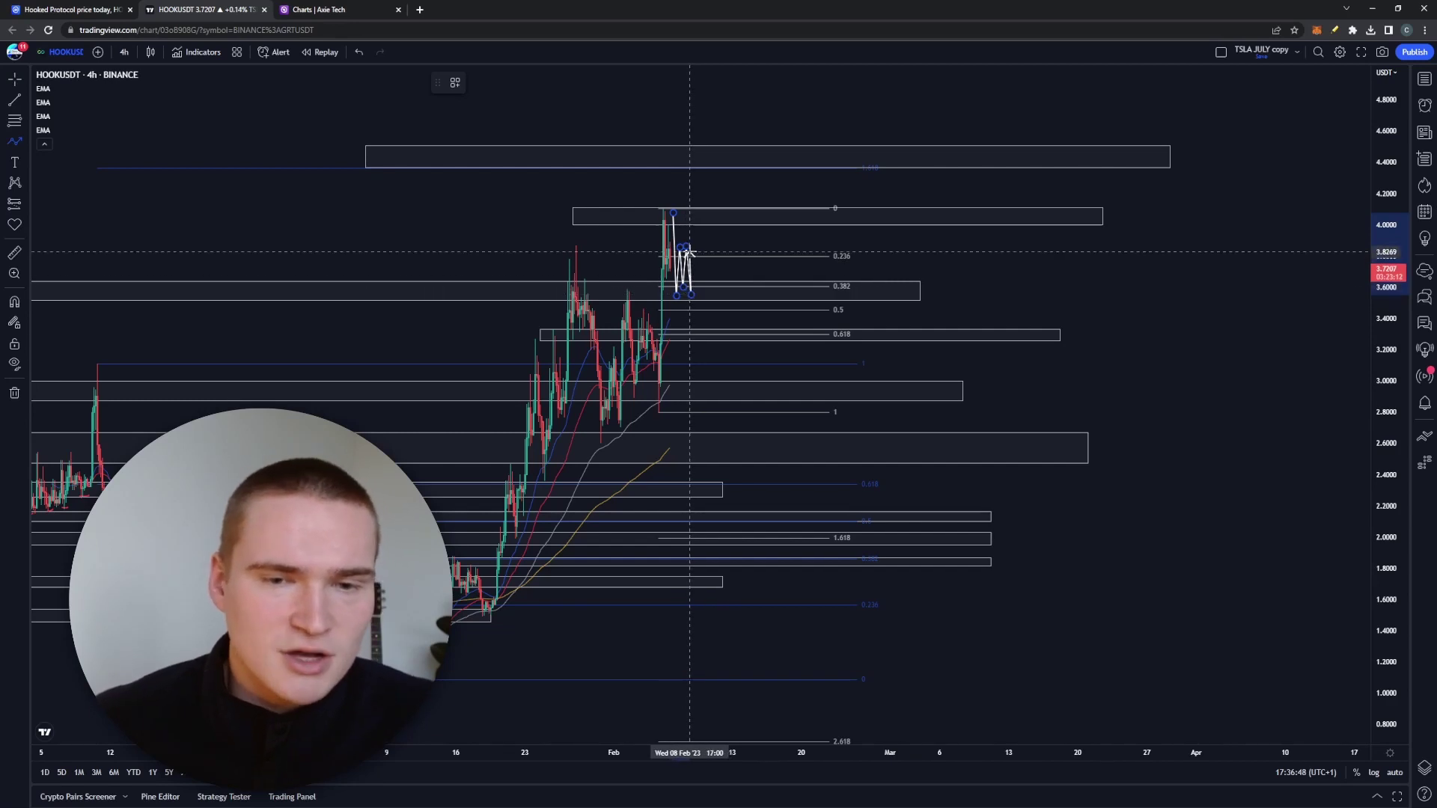
pyautogui.click(693, 247)
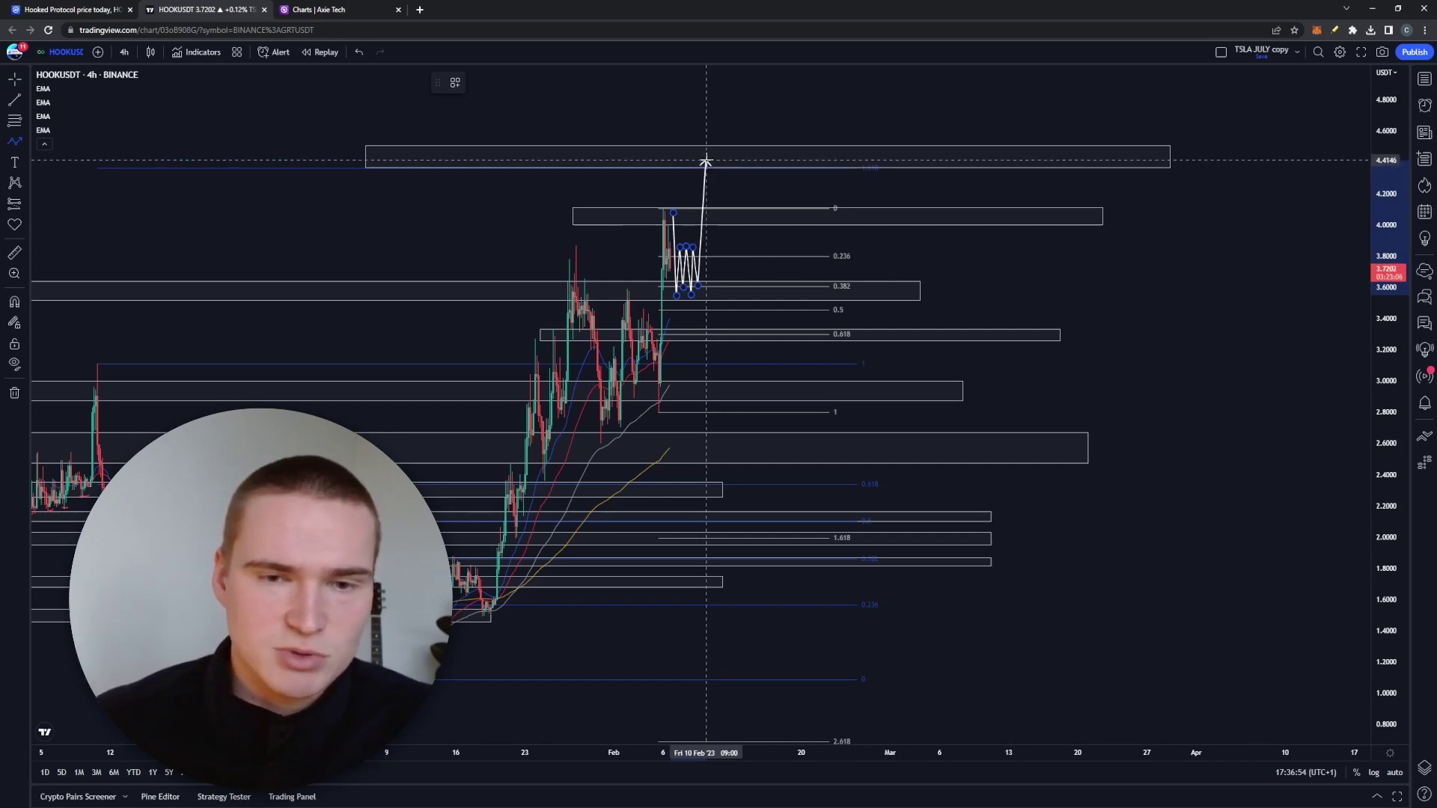
pyautogui.doubleClick(709, 147)
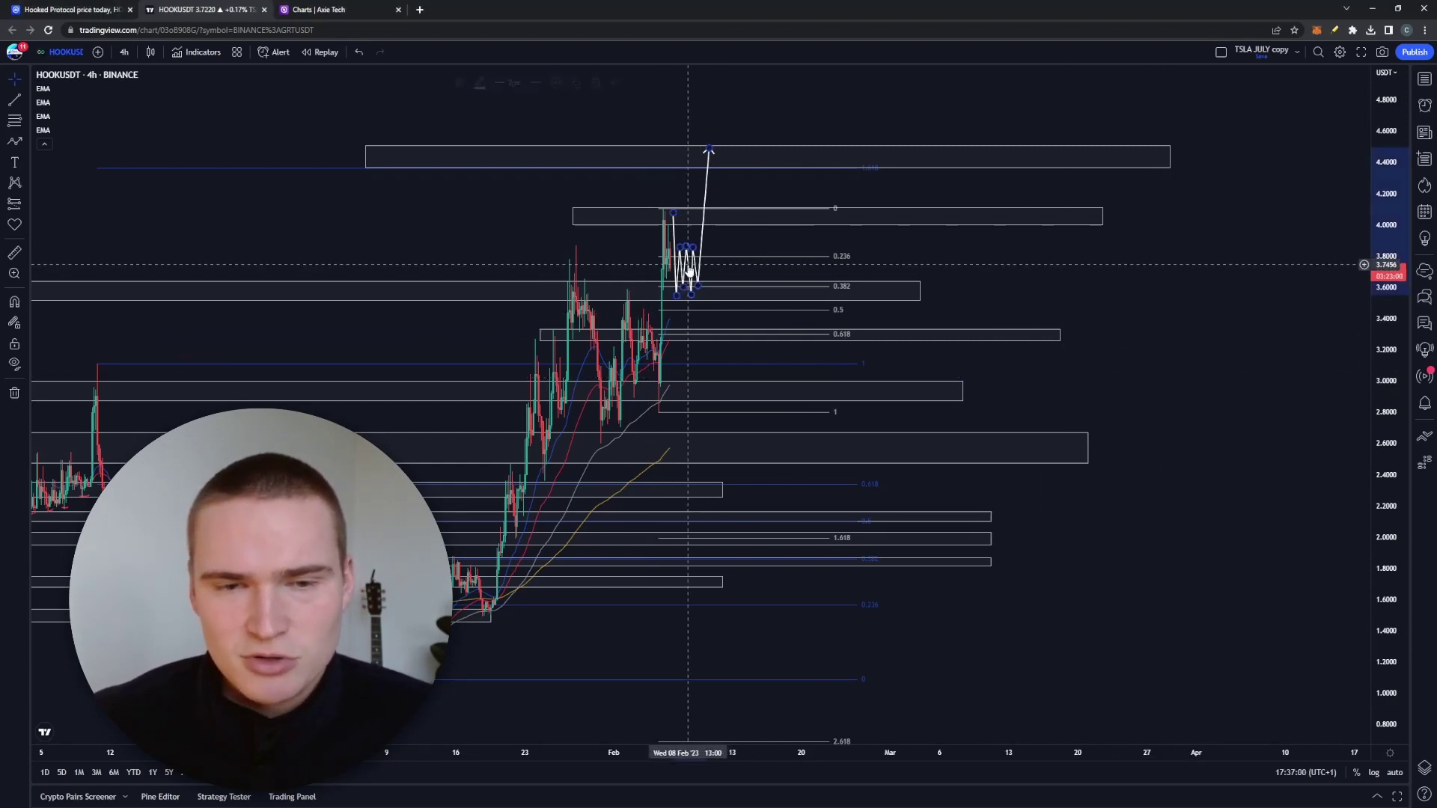
# Move the chop path to around Feb 20 and start a second path from the high through 0.382/0.236 chop.
pyautogui.moveTo(689, 272); pyautogui.dragTo(800, 268)
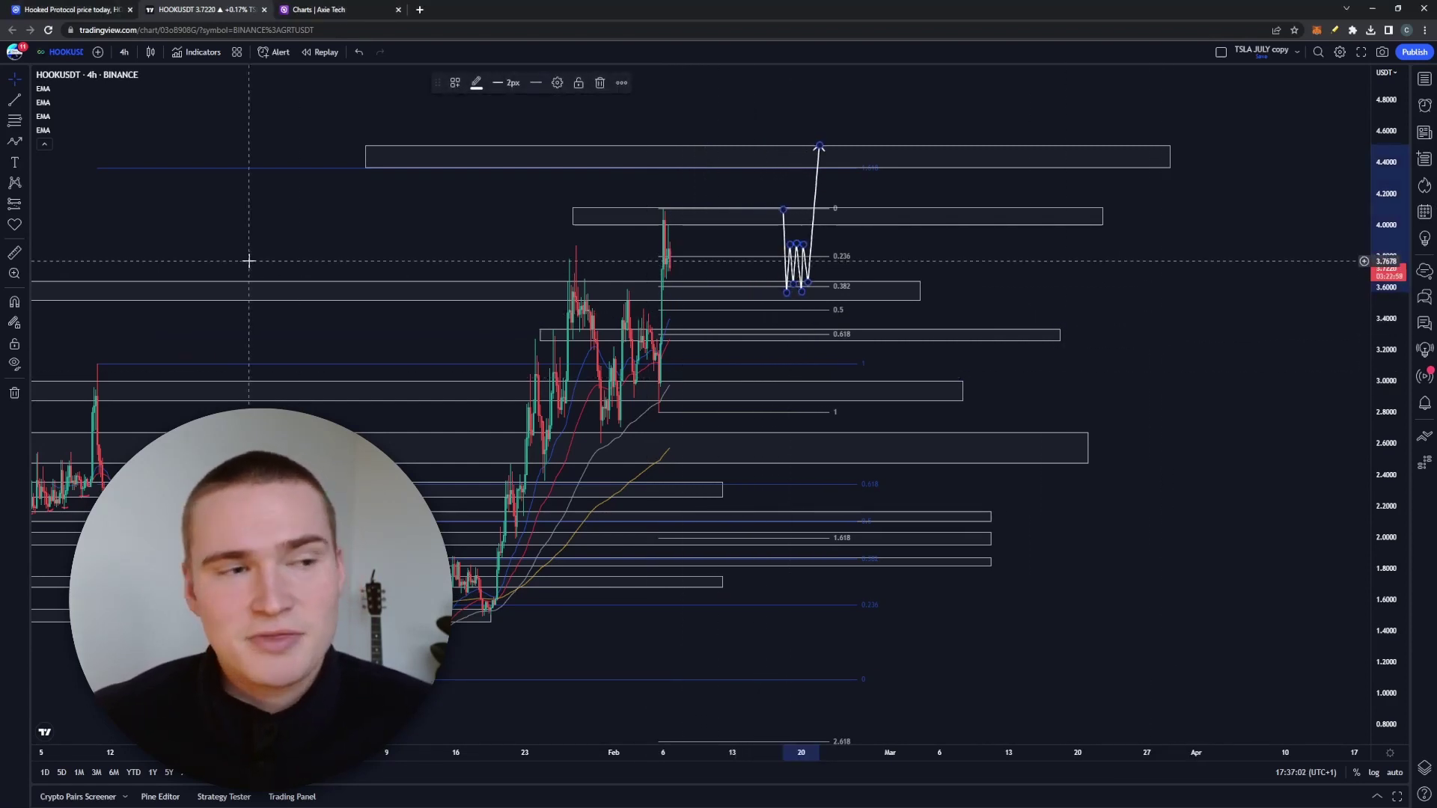
pyautogui.click(15, 141)
pyautogui.click(672, 215)
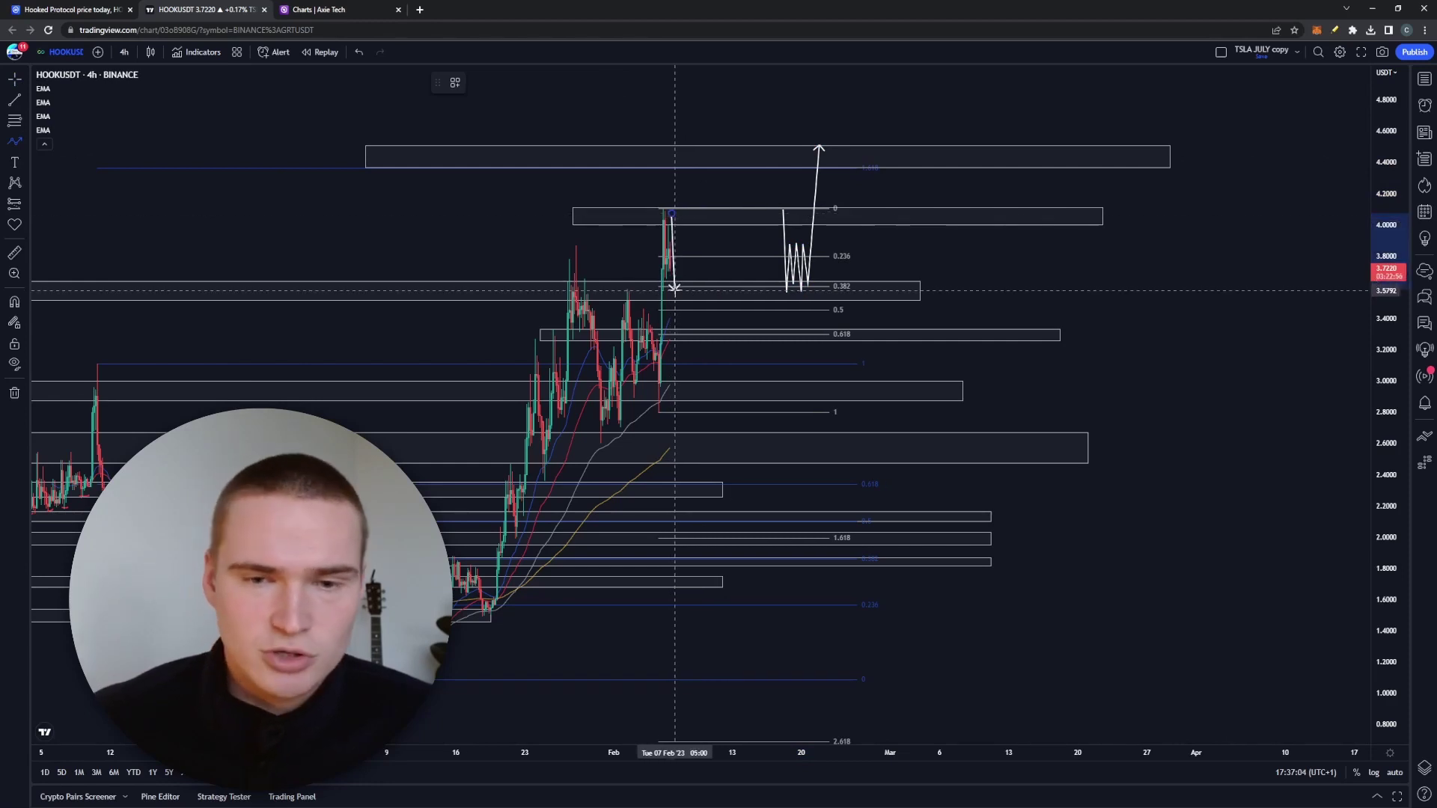
pyautogui.click(676, 292)
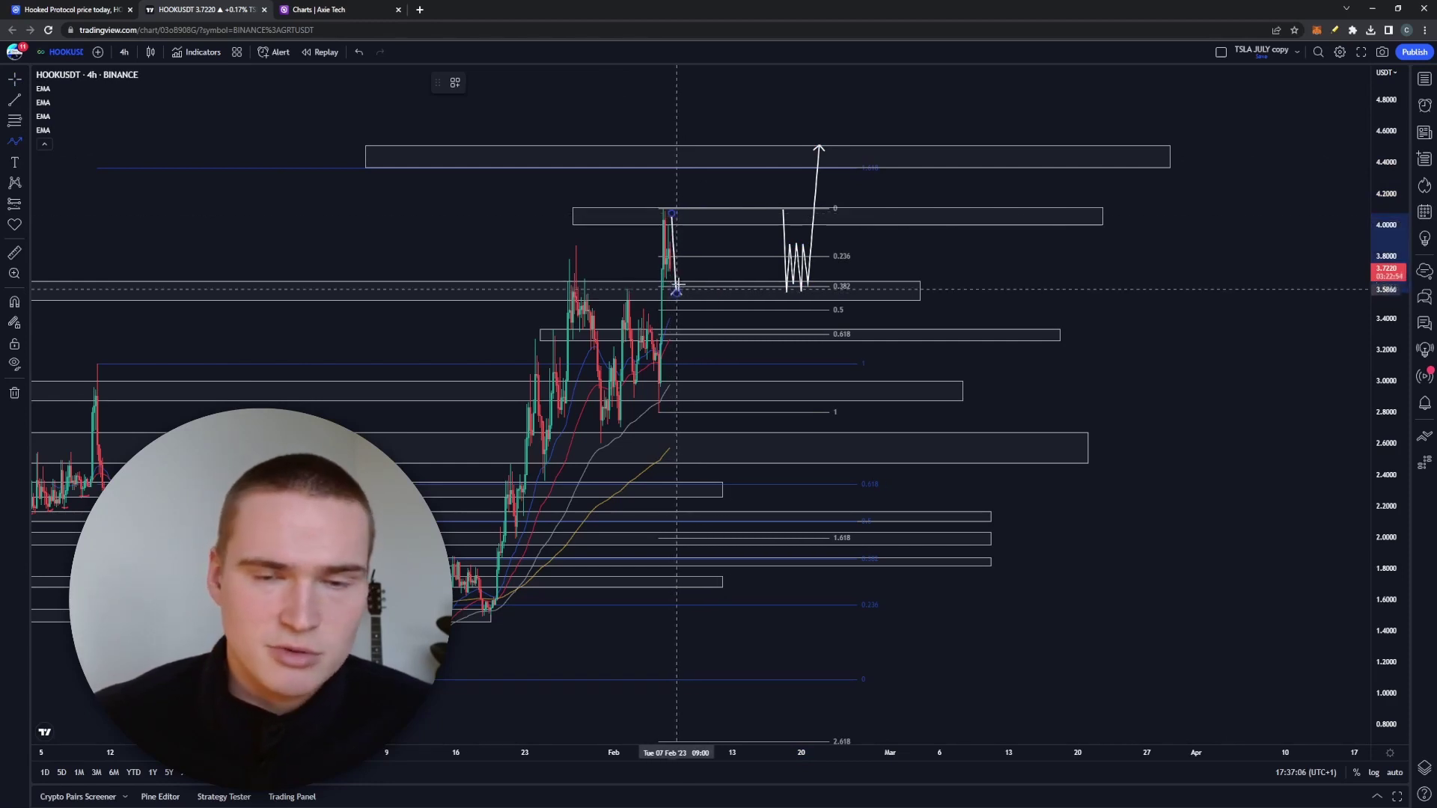
pyautogui.click(679, 243)
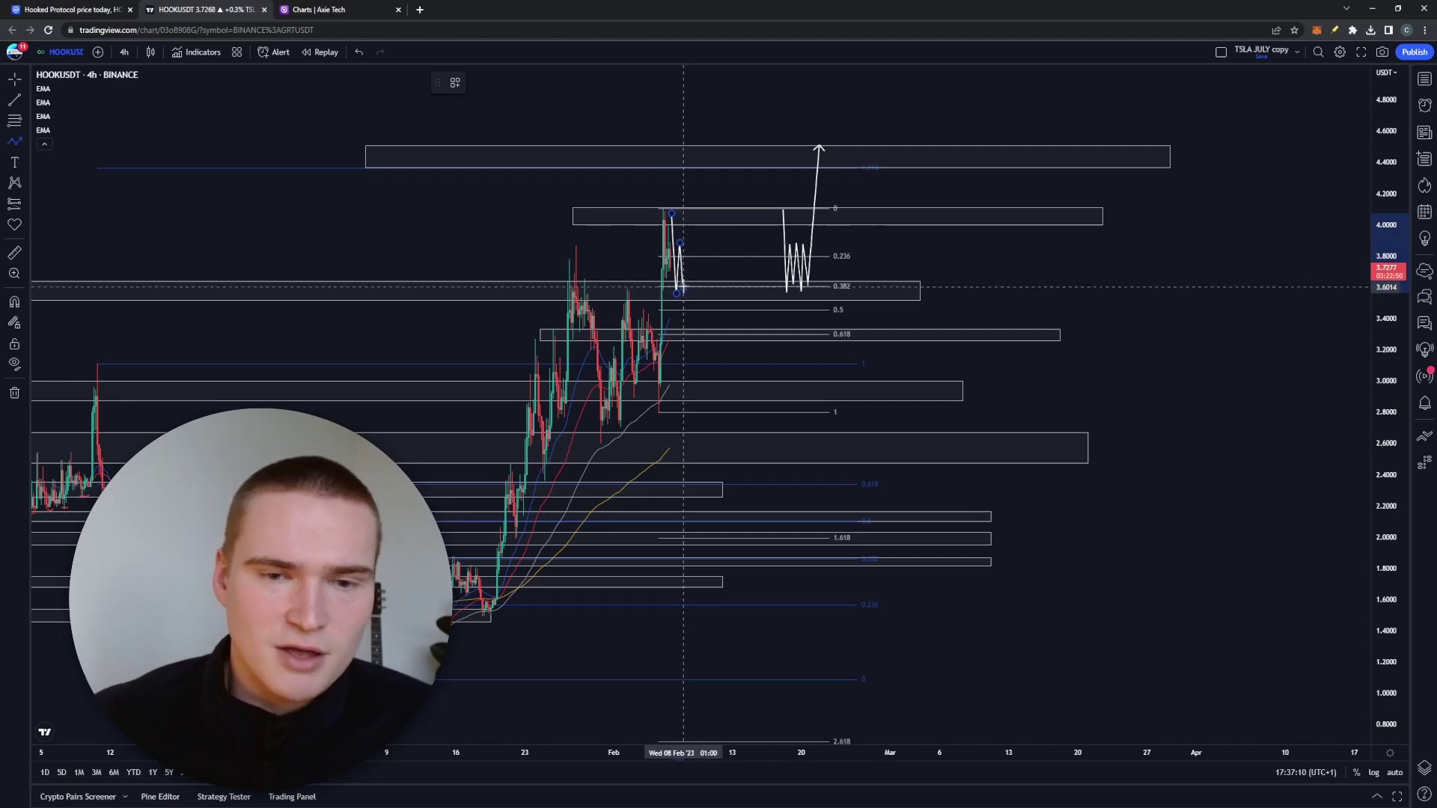
pyautogui.click(683, 287)
pyautogui.click(686, 256)
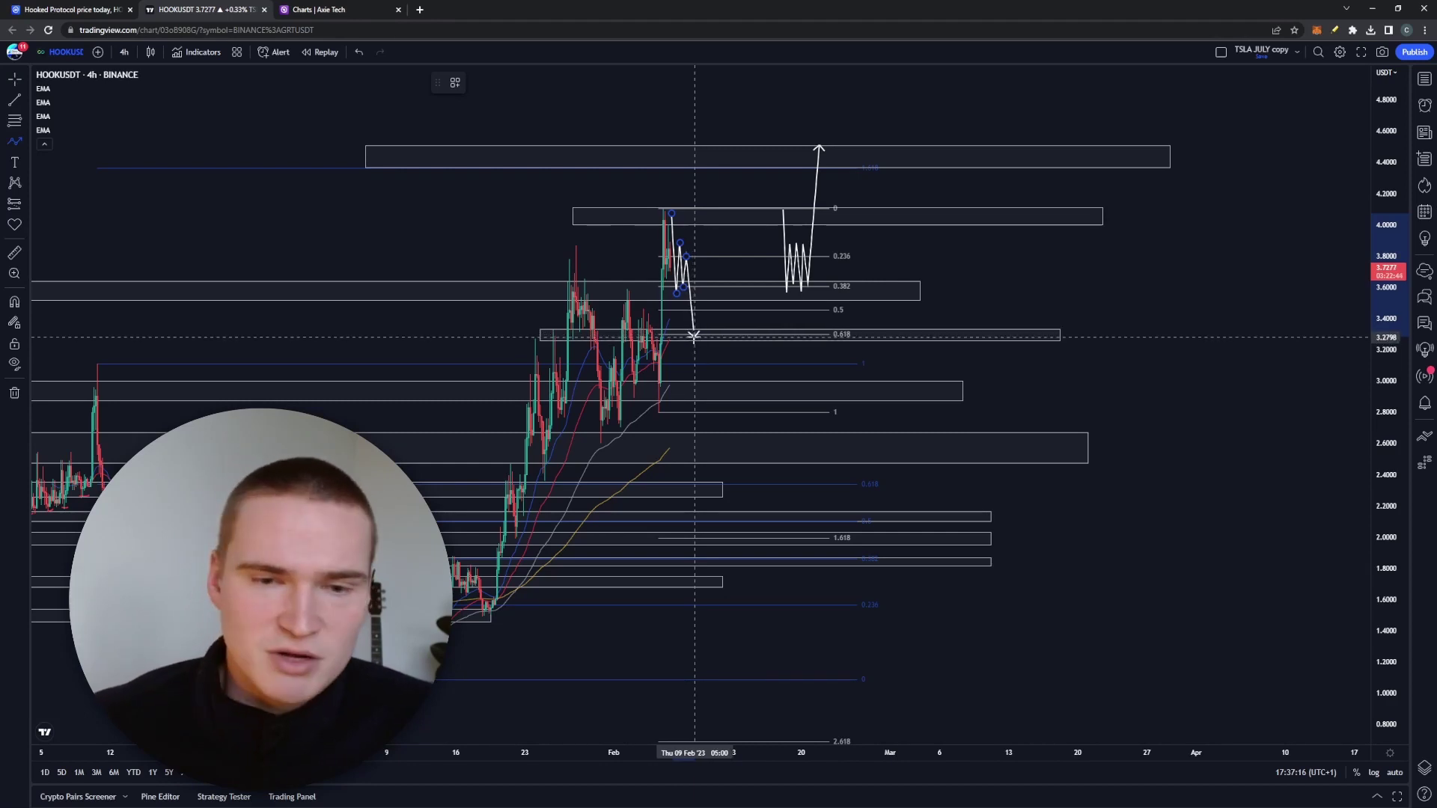
# Extend the second path to 0.618, form a W bottom near 3.0, then rally into the 4.4 box.
pyautogui.click(690, 337)
pyautogui.click(696, 290)
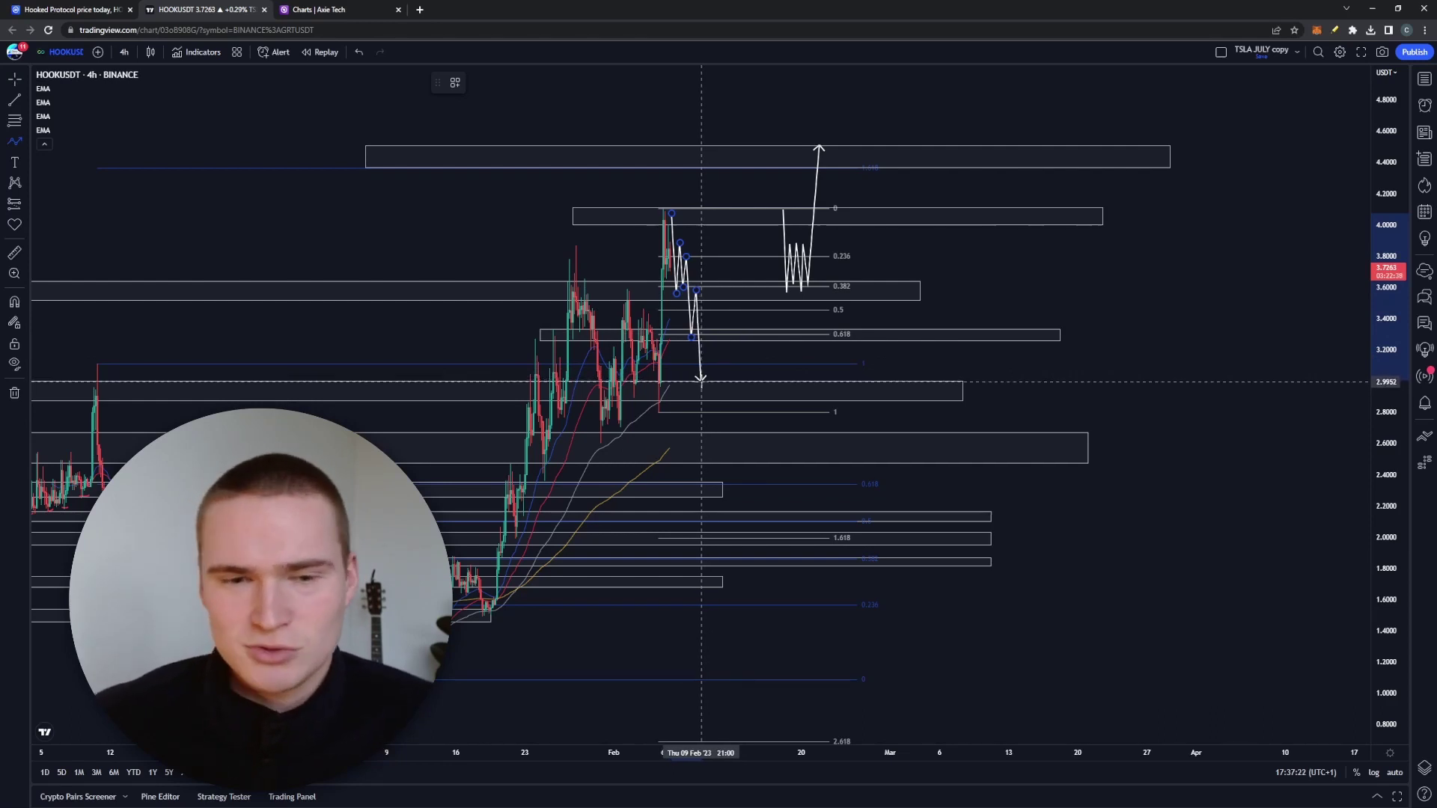
pyautogui.click(702, 382)
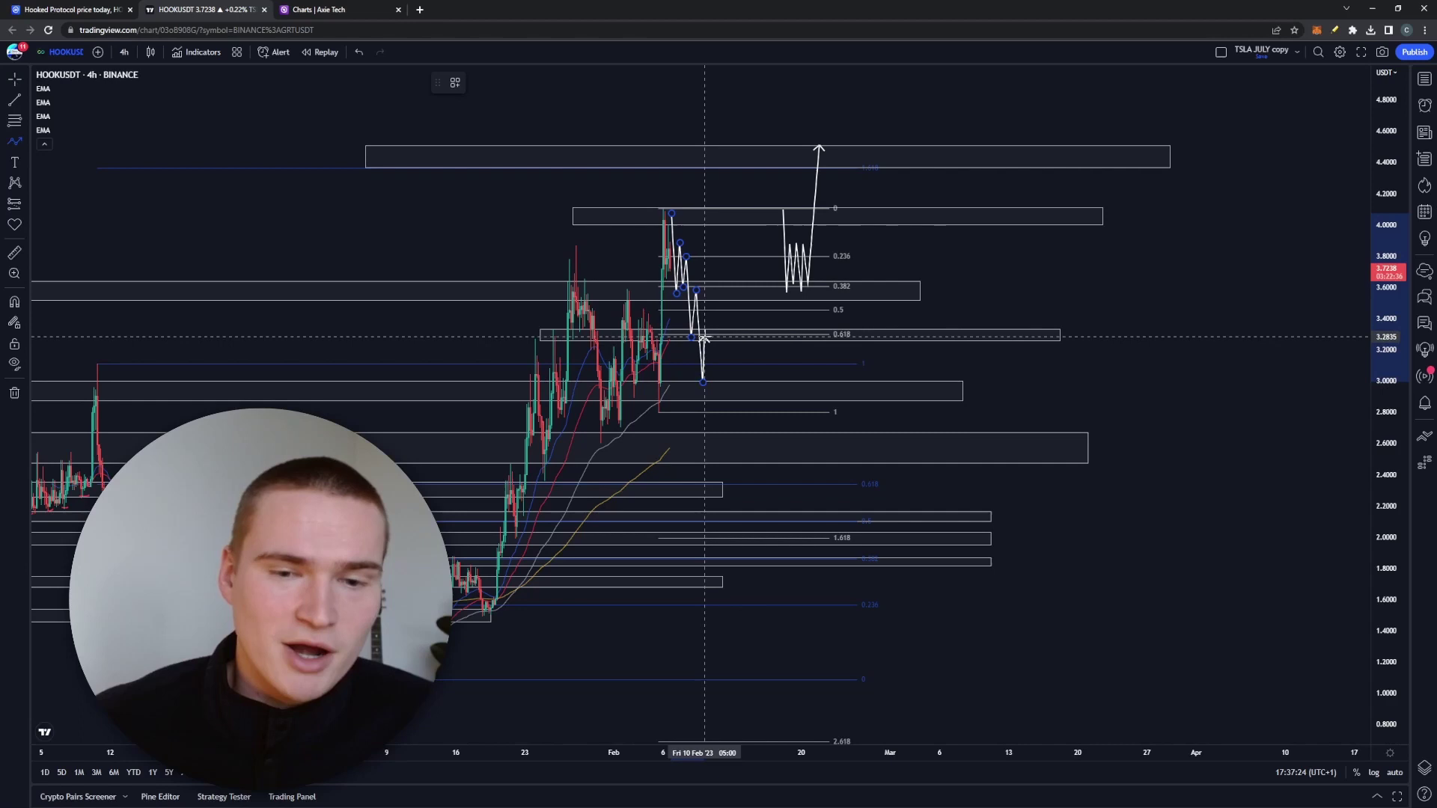
pyautogui.click(707, 337)
pyautogui.click(712, 381)
pyautogui.click(719, 288)
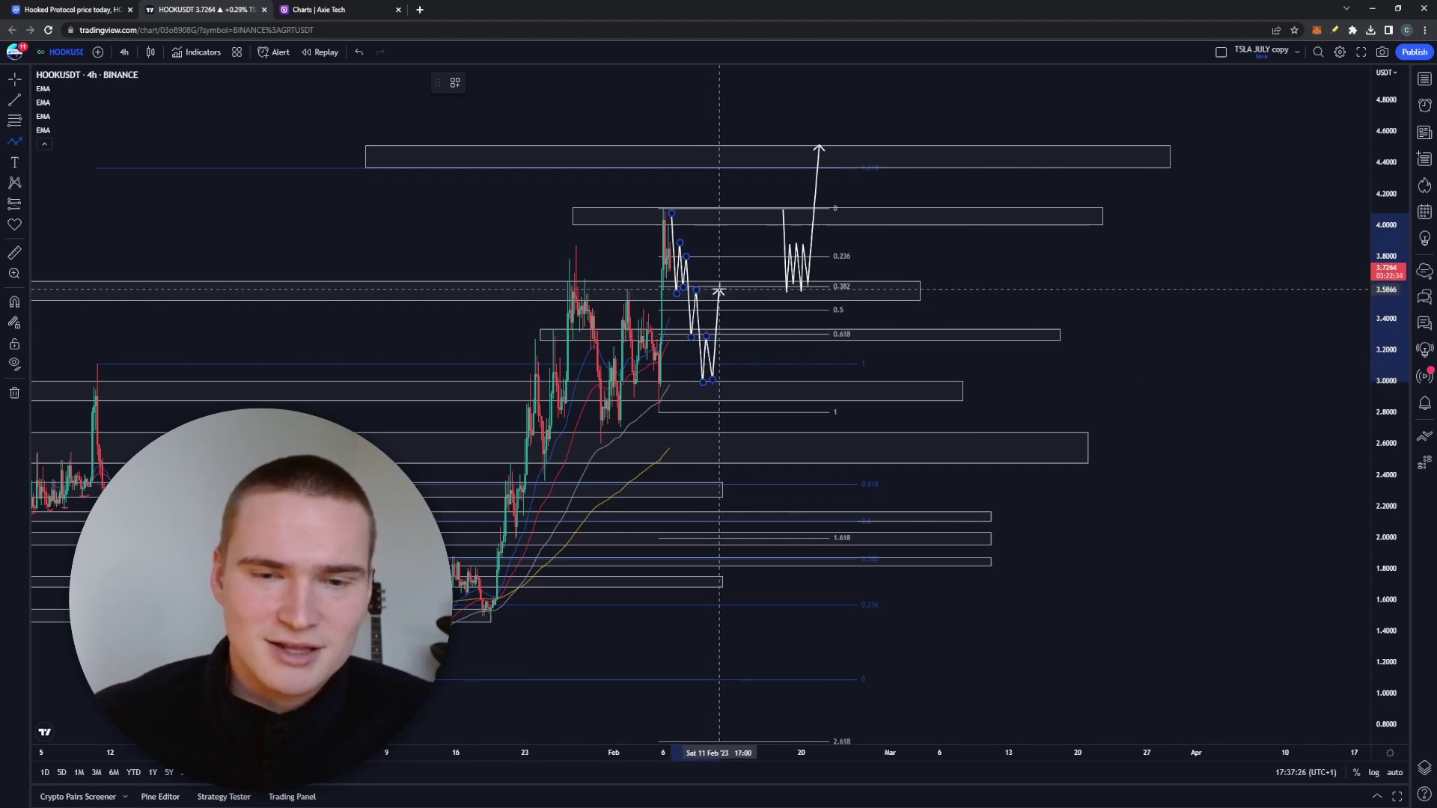
pyautogui.click(726, 332)
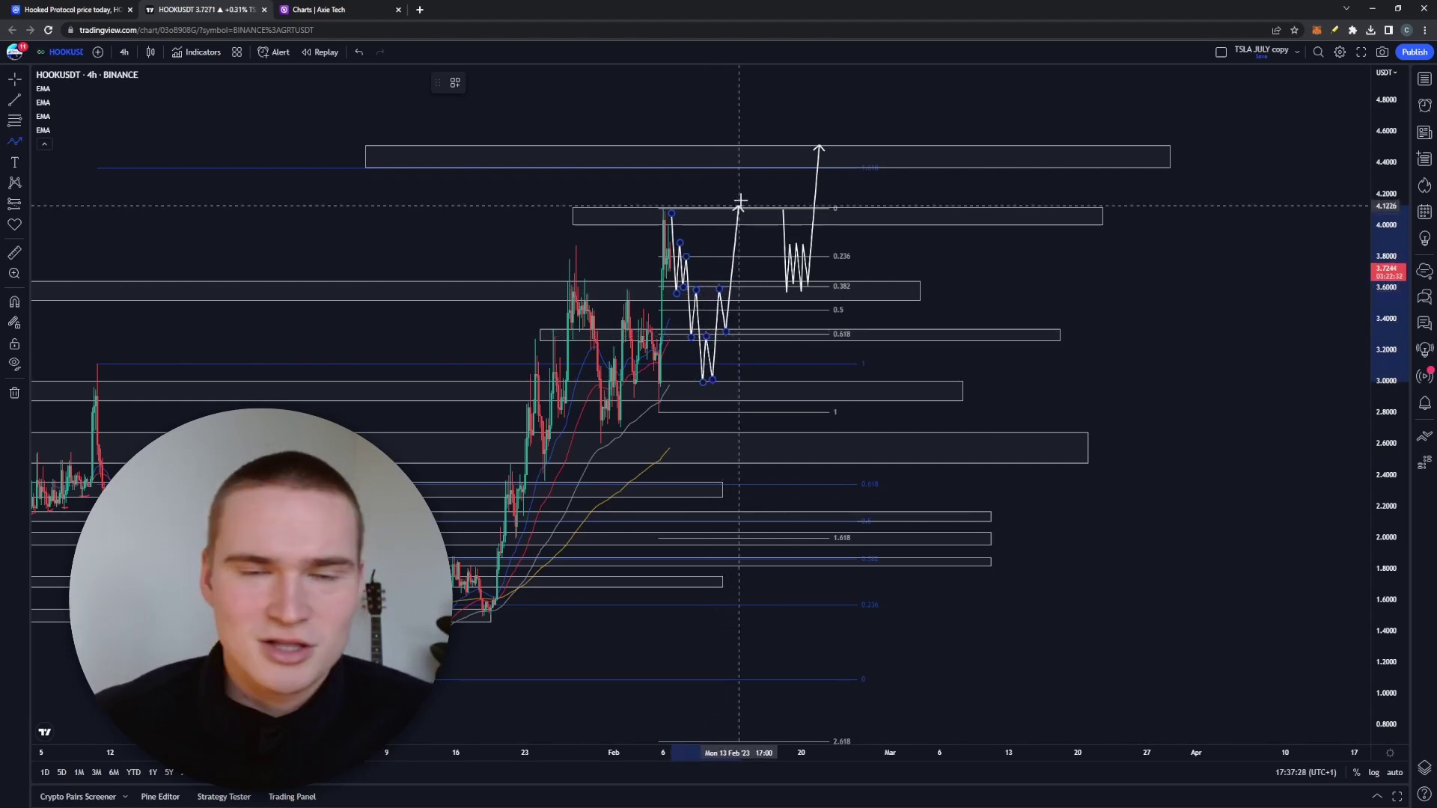
pyautogui.doubleClick(737, 149)
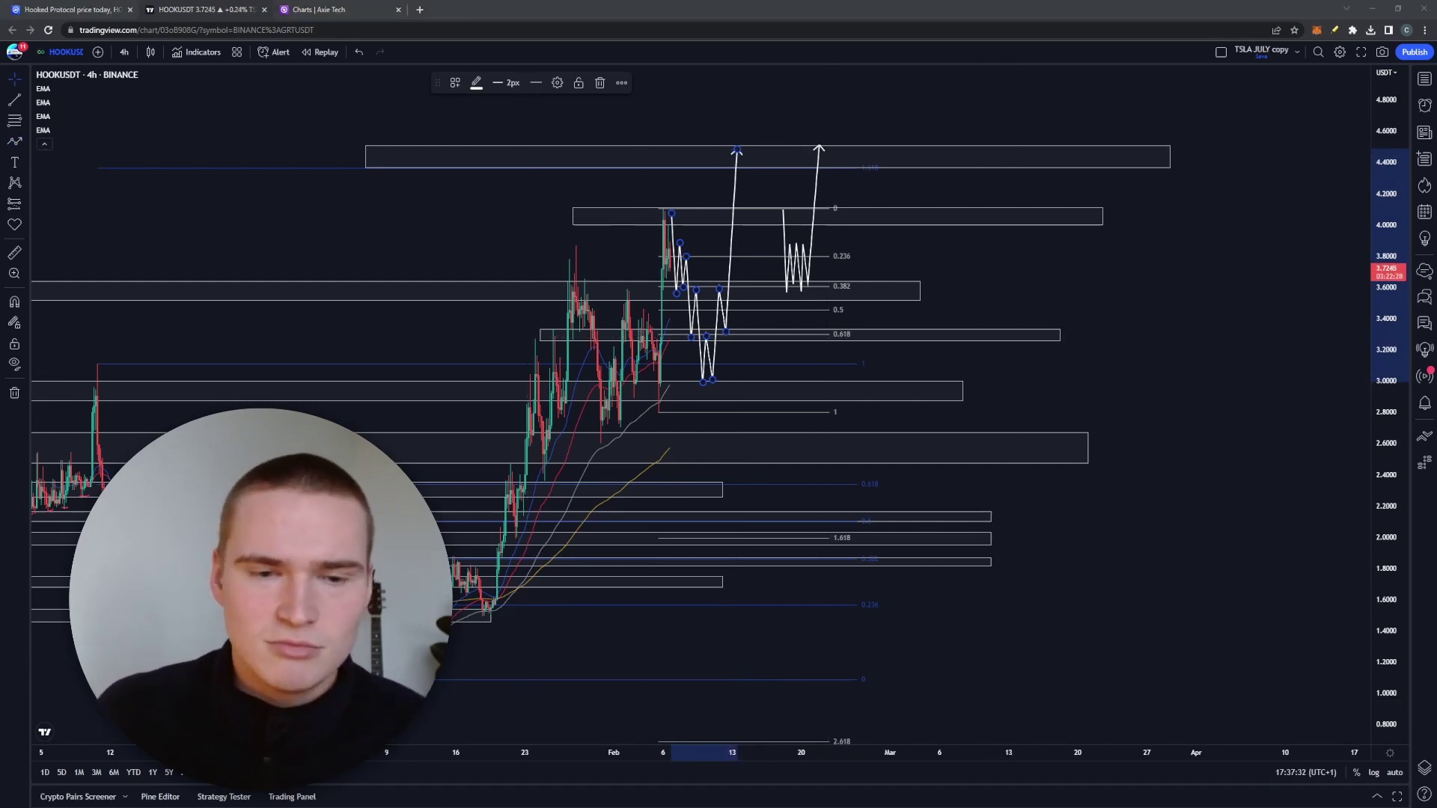
pyautogui.click(1199, 464)
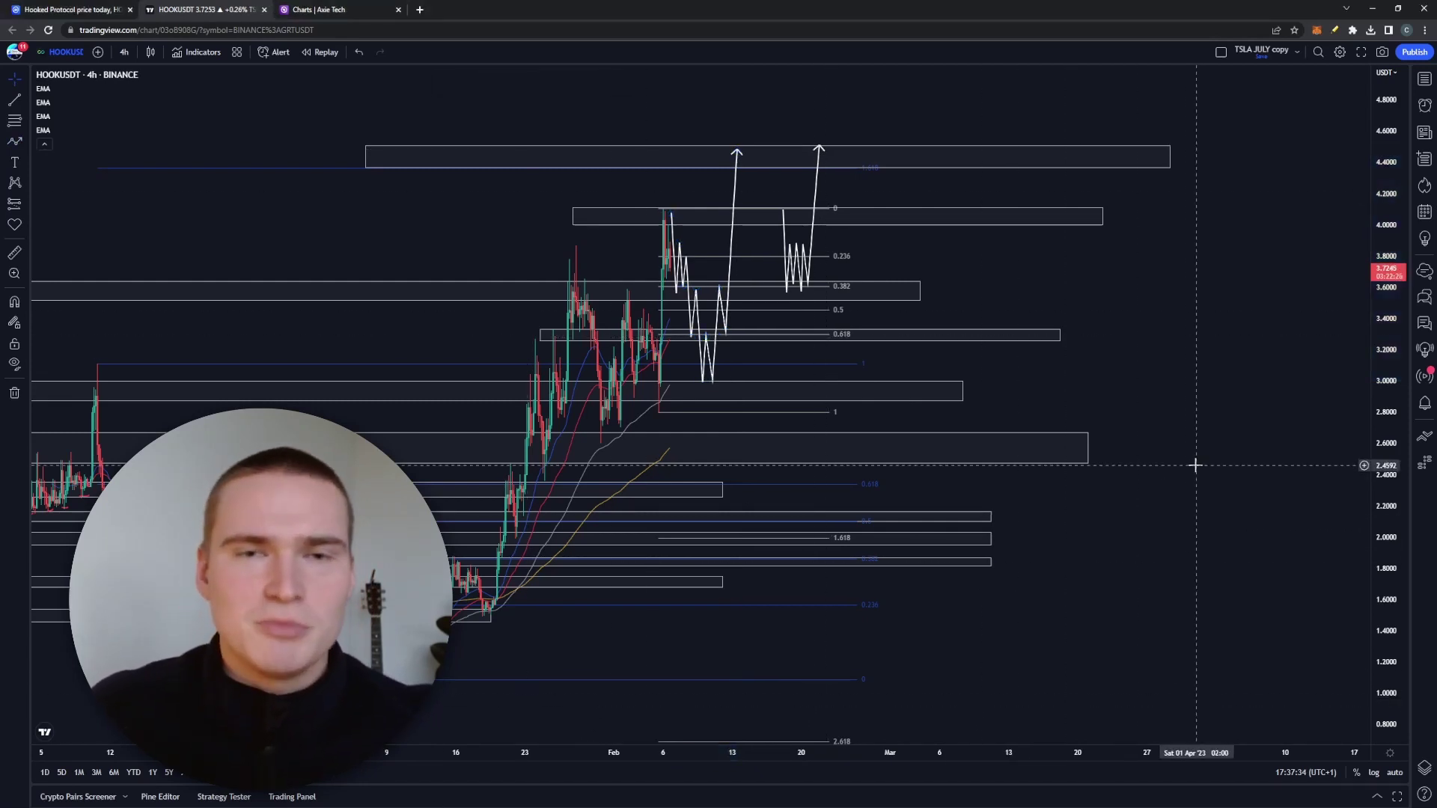